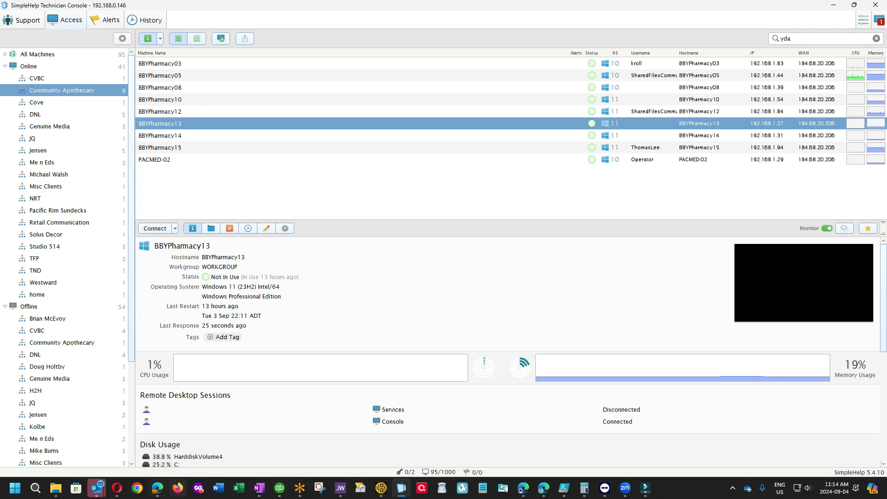
Step: Switch to Opera, view the 911123.ca on-demand session page, and return to the TND Remote Support welcome page
left_click(117, 488)
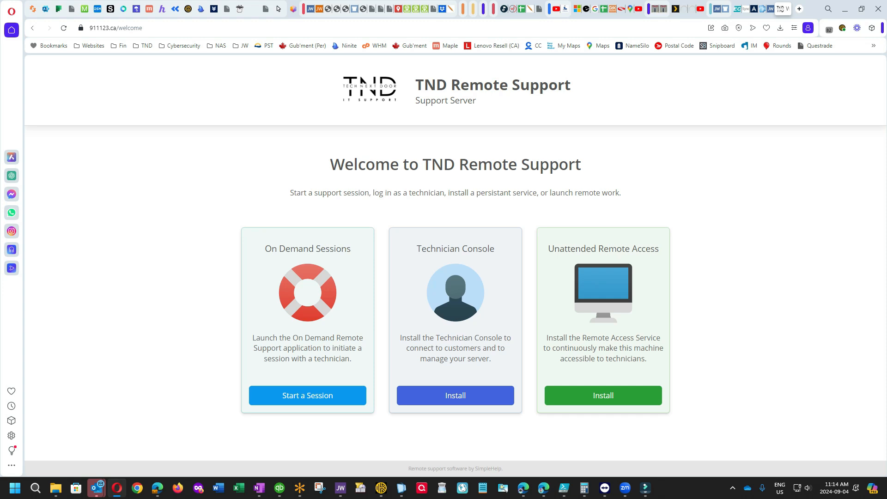
double_click(130, 28)
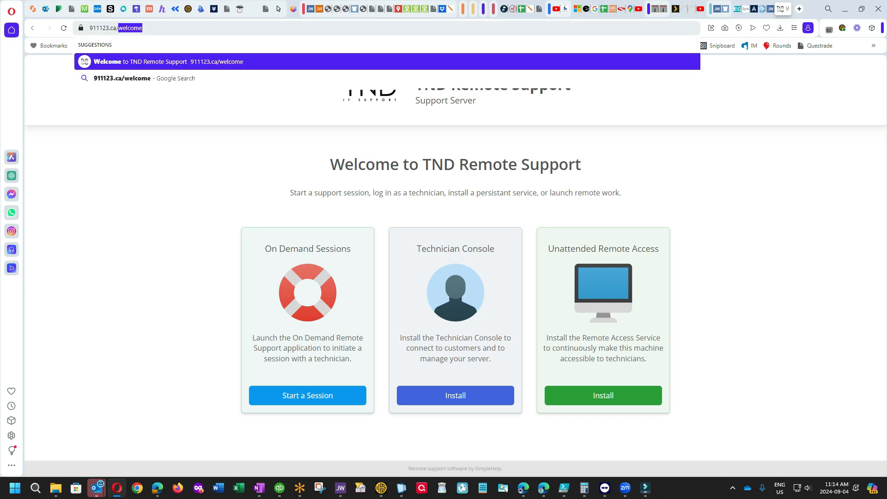
key("BackSpace")
key("BackSpace")
key("Return")
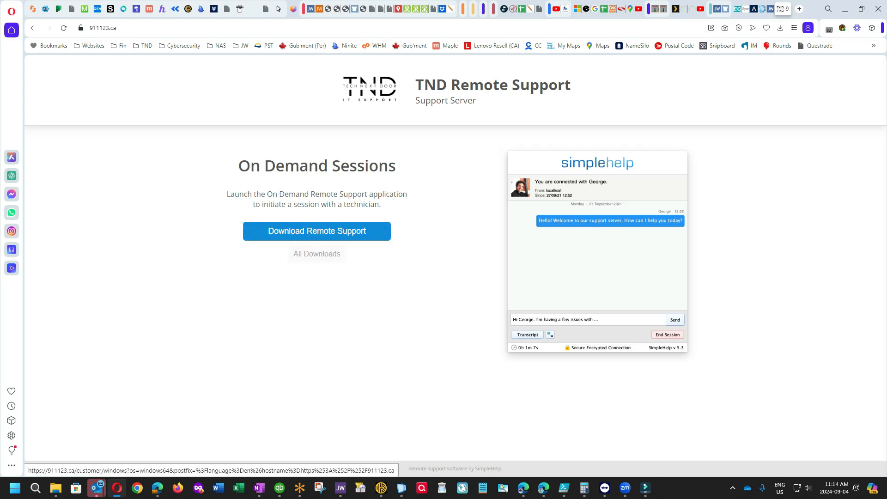
left_click(32, 28)
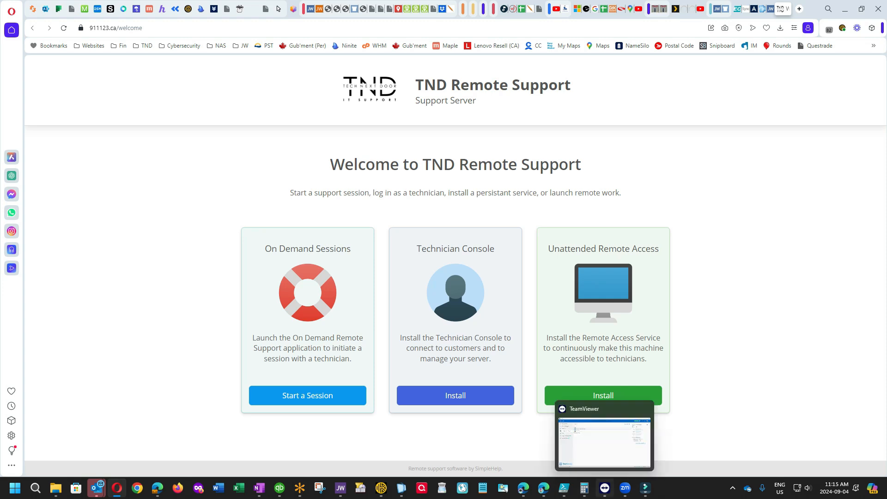
Step: Launch Remote Access Configure, allow it to make changes to the device, and move its window clear of the page's centre
left_click(14, 488)
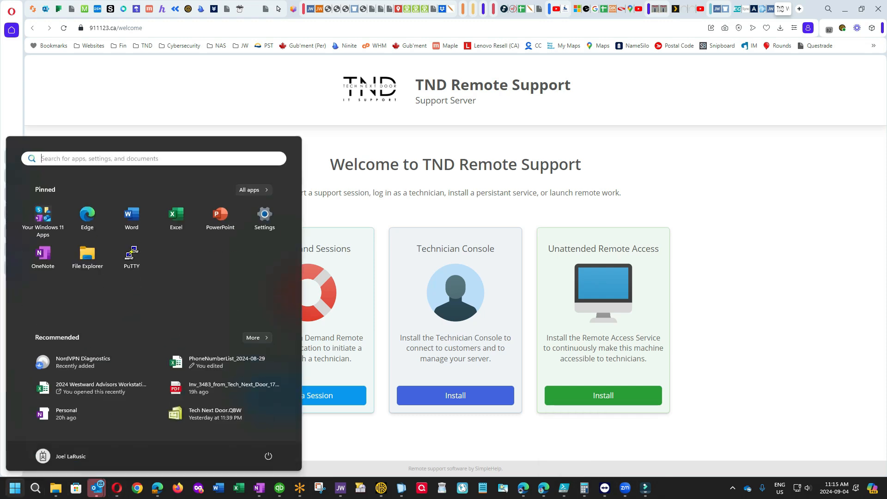
type("remote")
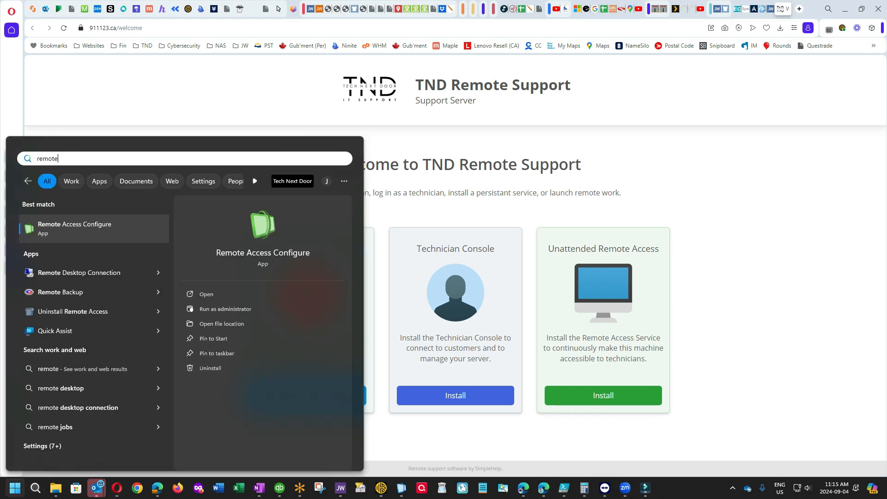
key("Return")
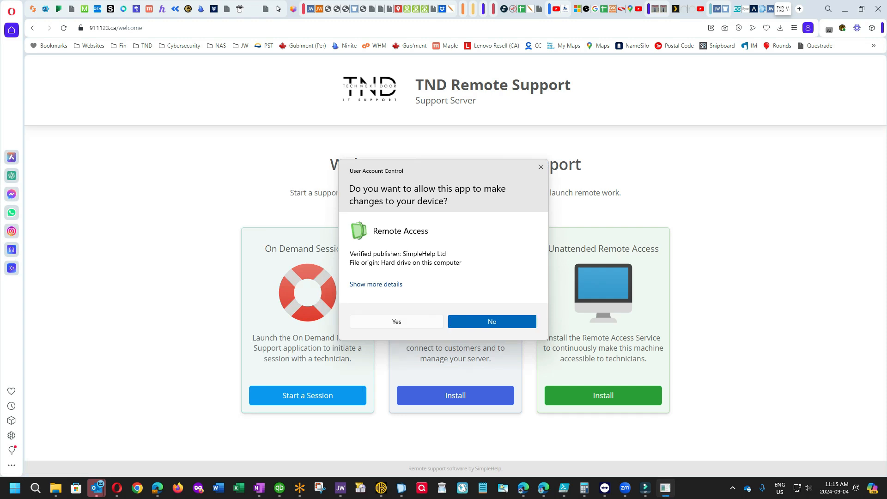
key("alt+y")
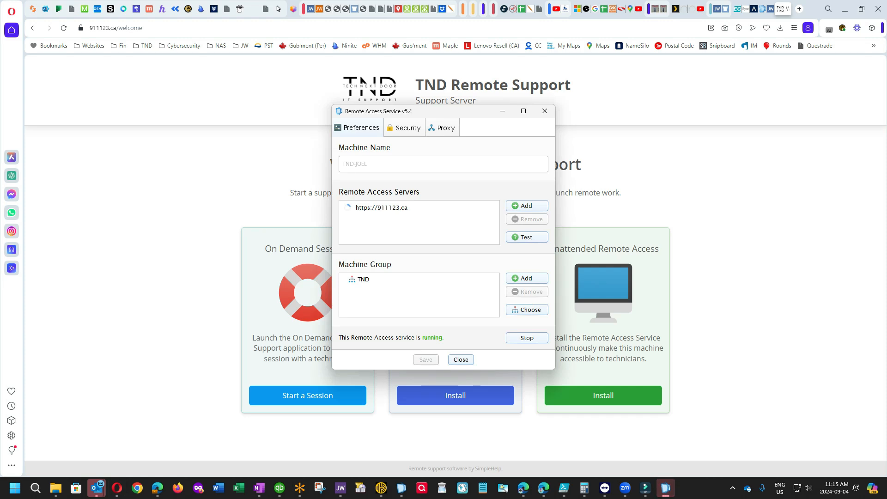
left_click_drag(463, 116, 746, 89)
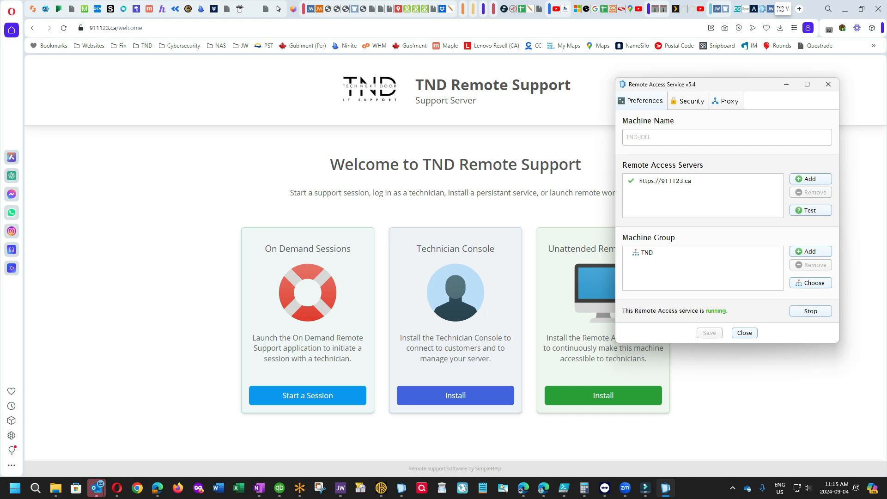
Step: Switch to the SimpleHelp Technician Console, list the online machines in the Cove group, and minimize the console
mouse_move(667, 183)
left_click(402, 488)
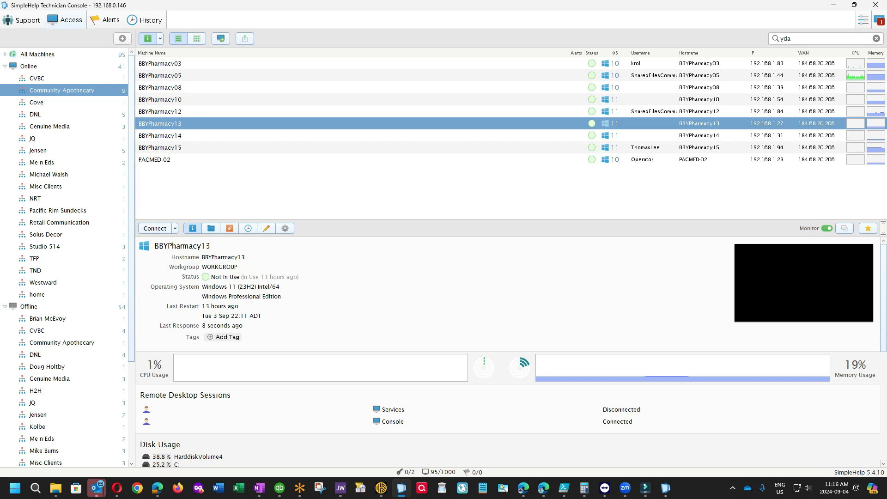
left_click(36, 102)
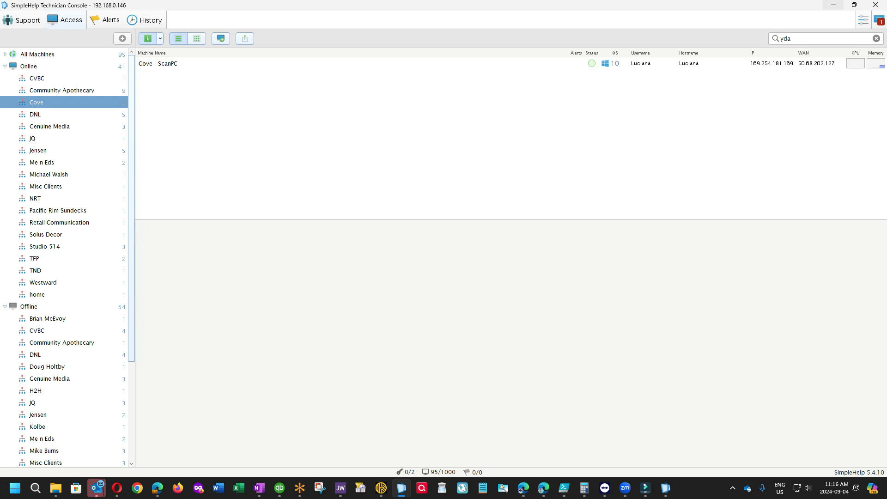
left_click(833, 5)
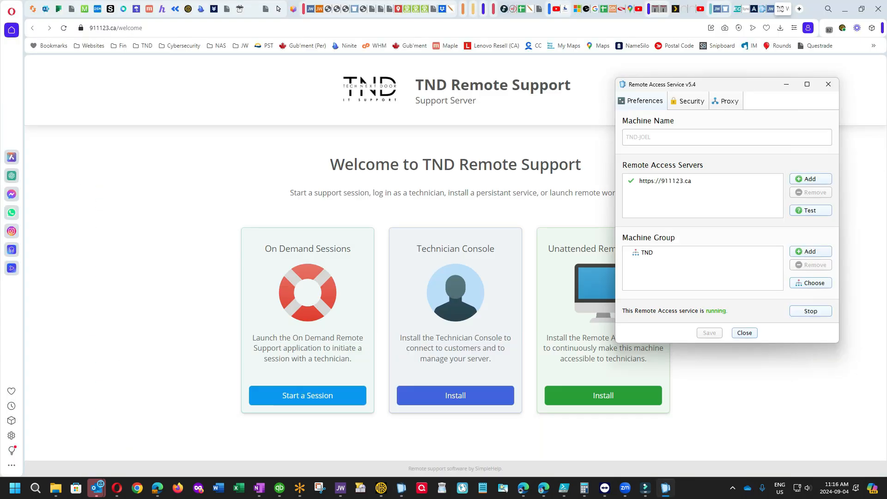
Step: Enable manual confirmation for incoming sessions in the Remote Access Service security settings
left_click(688, 101)
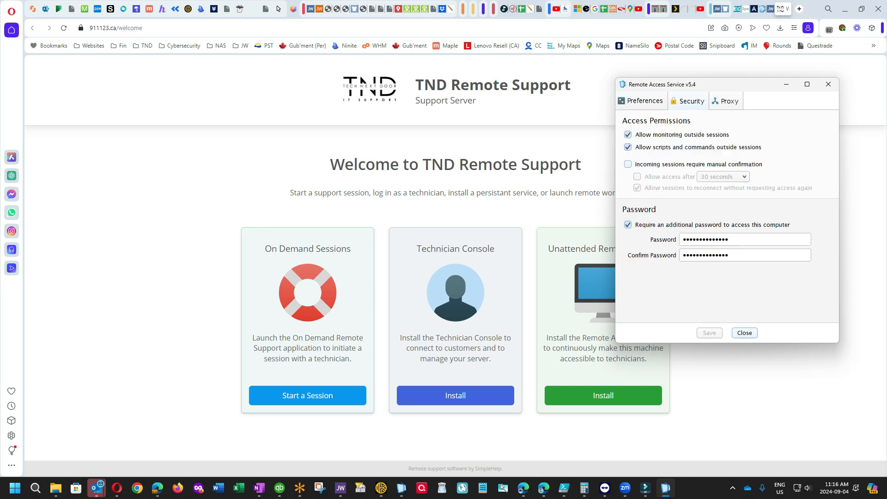
left_click_drag(699, 88, 683, 81)
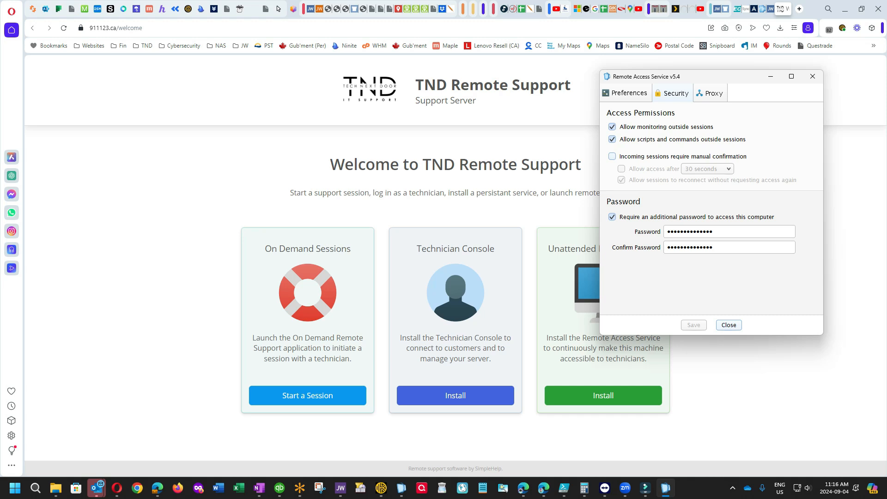
left_click(612, 157)
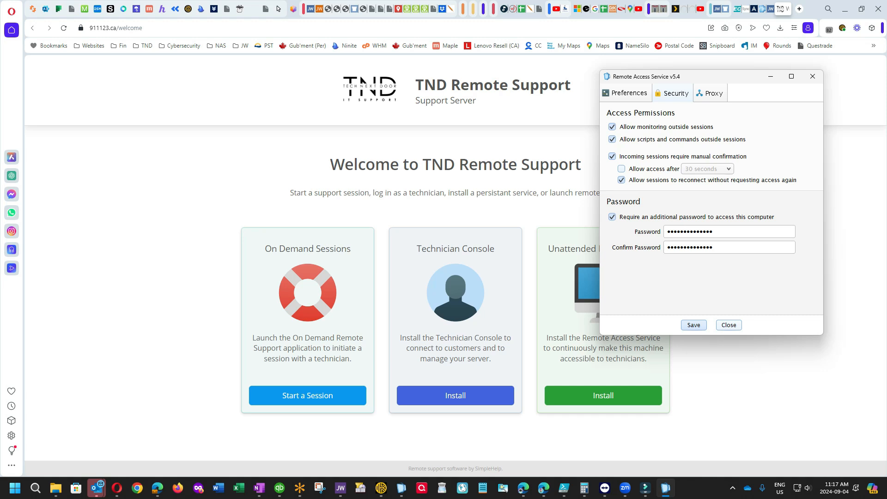
Step: Switch to Keeper, view the aaSite Password (Cove) record in the Clients Shared folder, and collapse the opened client folders
left_click_drag(886, 51, 567, 32)
left_click_drag(527, 24, 528, 19)
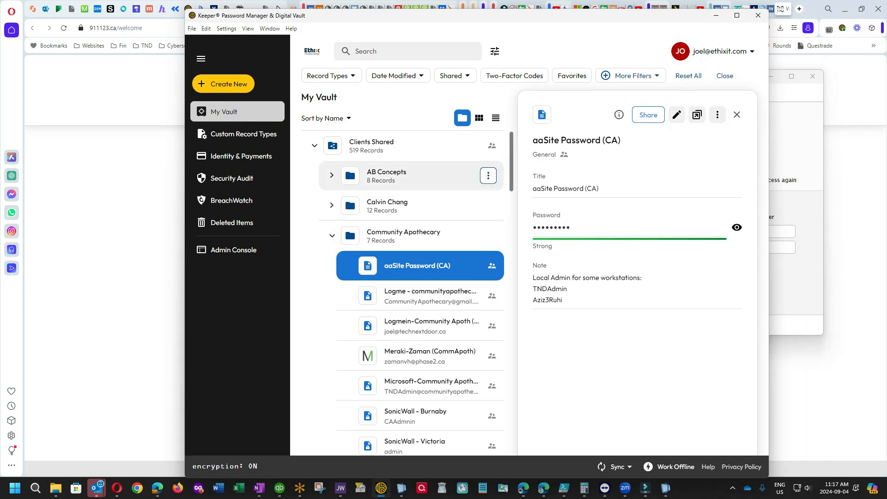
left_click(331, 175)
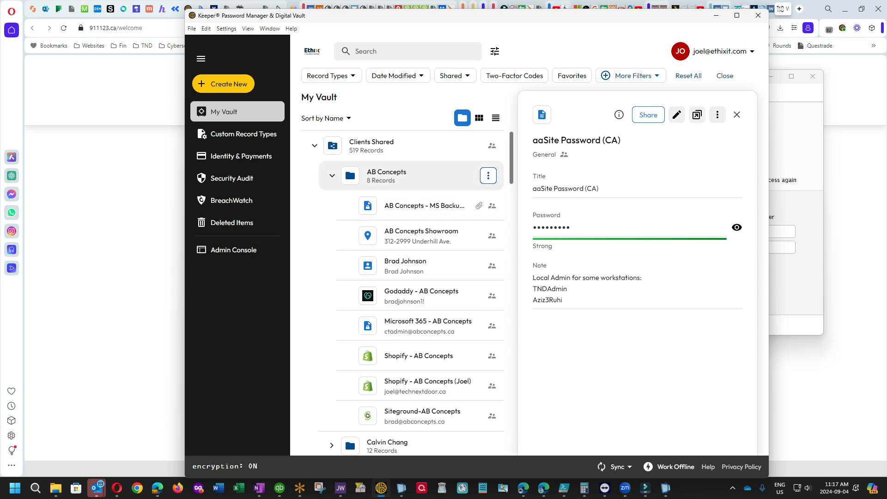
left_click(331, 175)
left_click(332, 236)
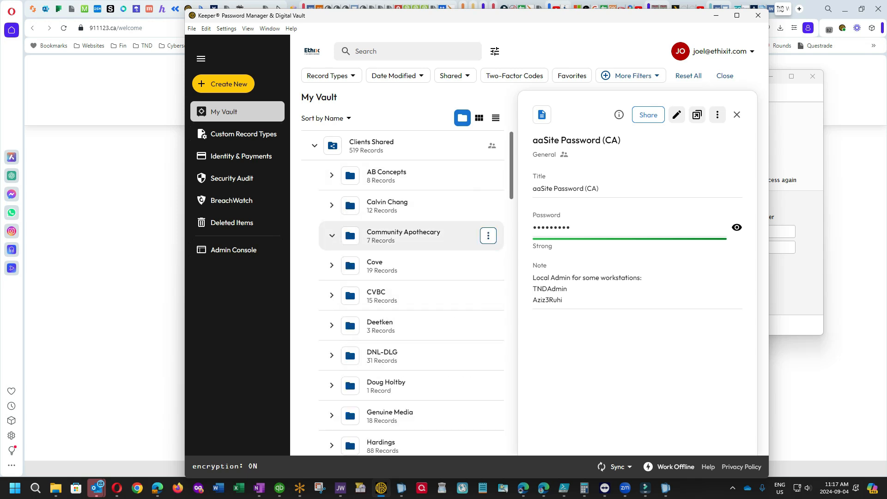
left_click(374, 265)
left_click(420, 295)
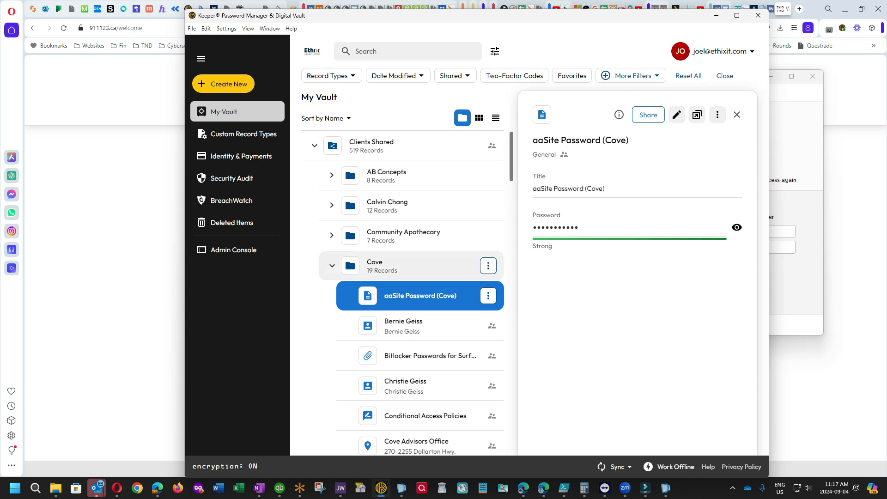
left_click(331, 265)
Step: Reveal the password of the aaSite Password (Misc Clients) record in the Misc Customers folder, and move Keeper out of view
scroll(369, 325, "down", 3)
scroll(416, 348, "down", 3)
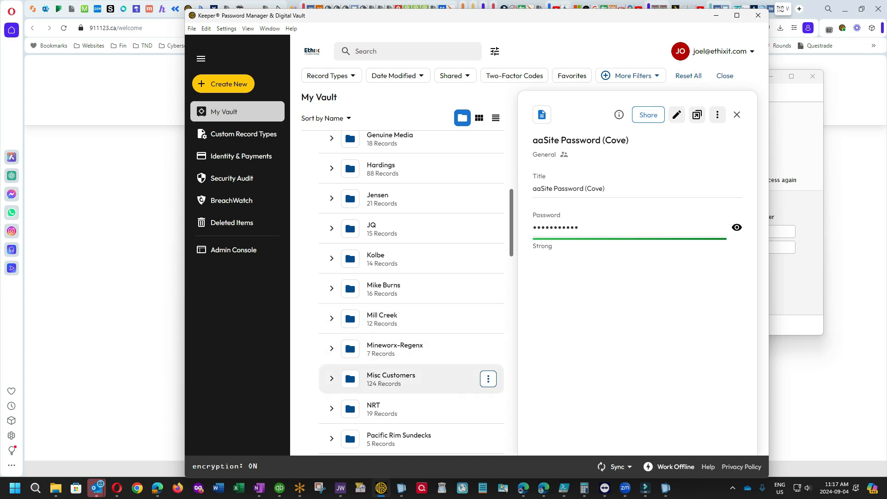
left_click(332, 378)
scroll(415, 337, "down", 3)
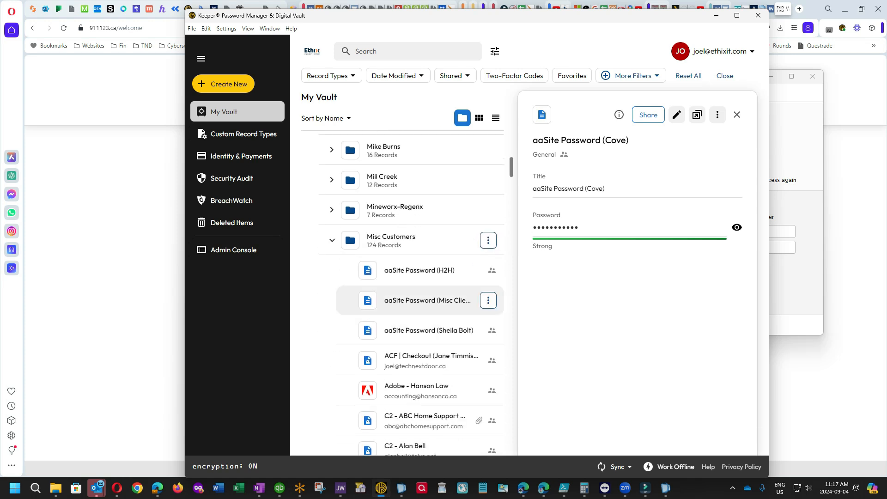
left_click(425, 300)
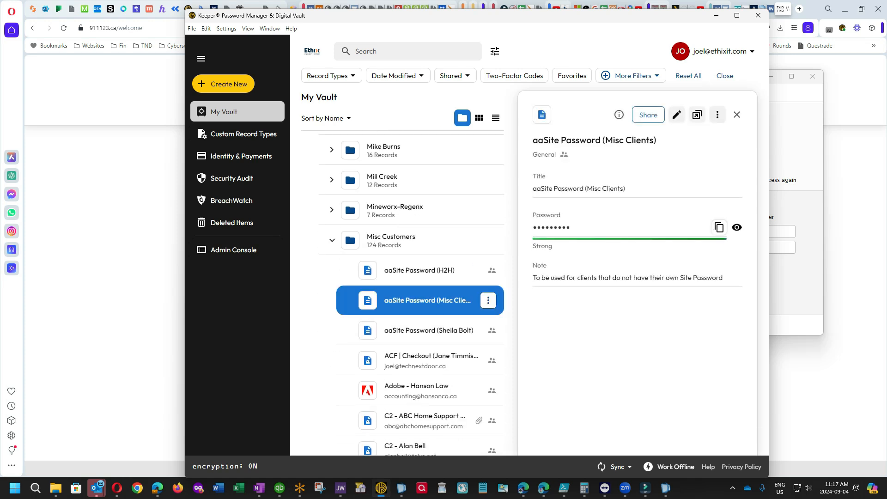
left_click(737, 227)
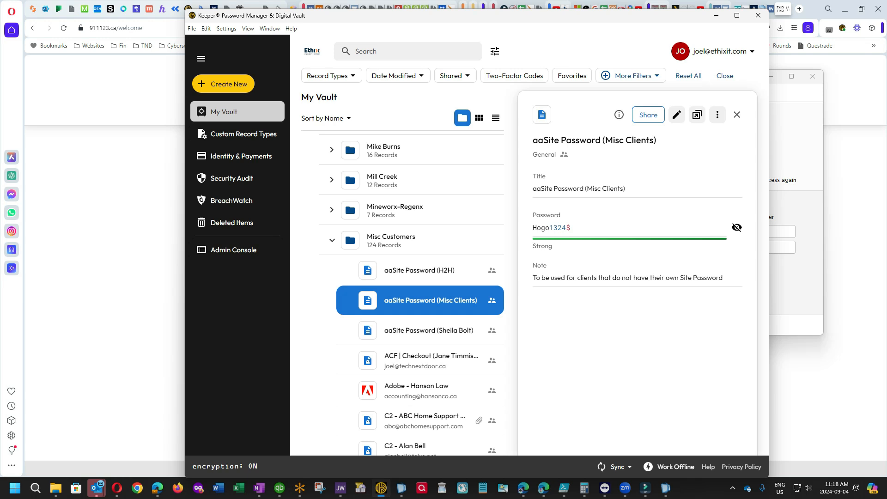
left_click_drag(462, 15, 886, 16)
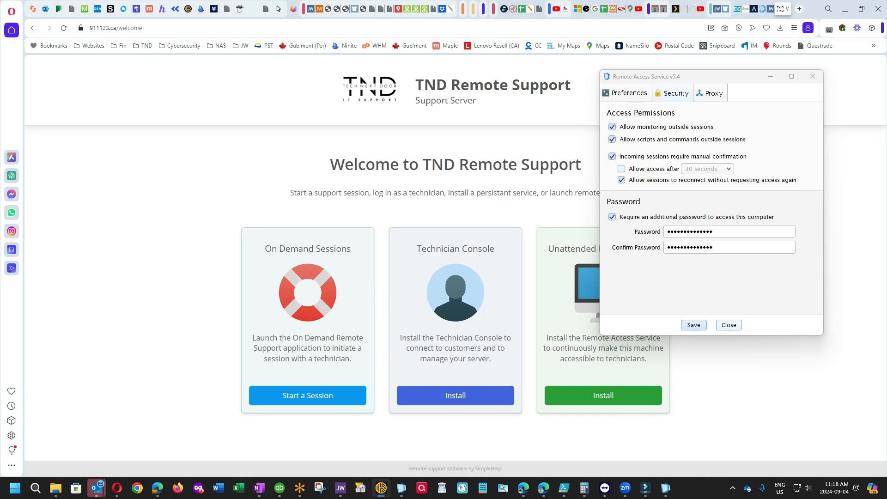
Step: Switch to the SimpleHelp Technician Console and select BBYPharmacy13 in the online Community Apothecary group
mouse_move(401, 487)
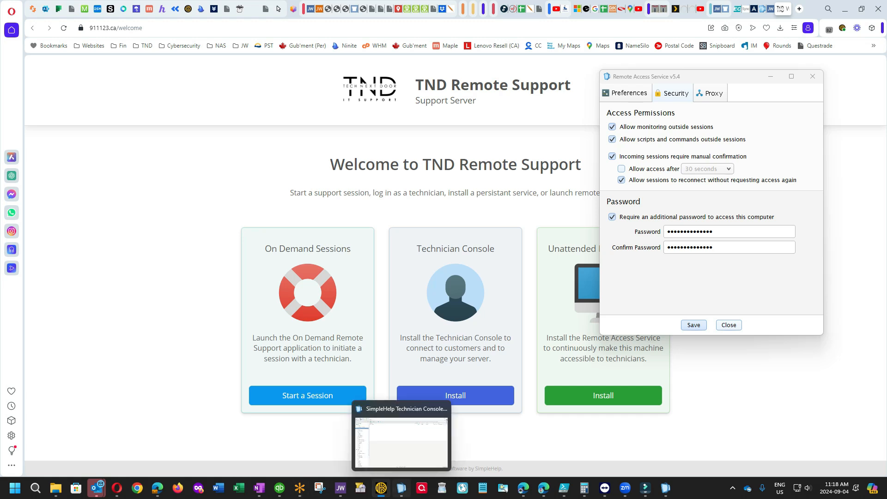
left_click(401, 488)
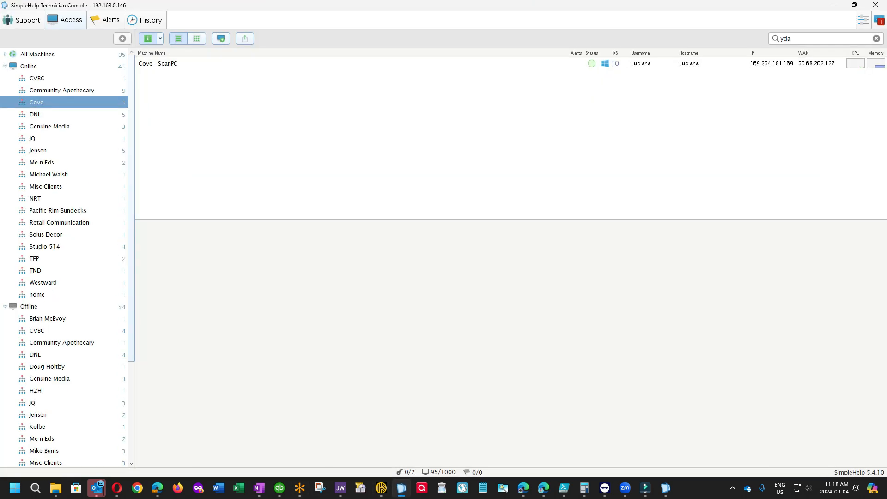
left_click(833, 5)
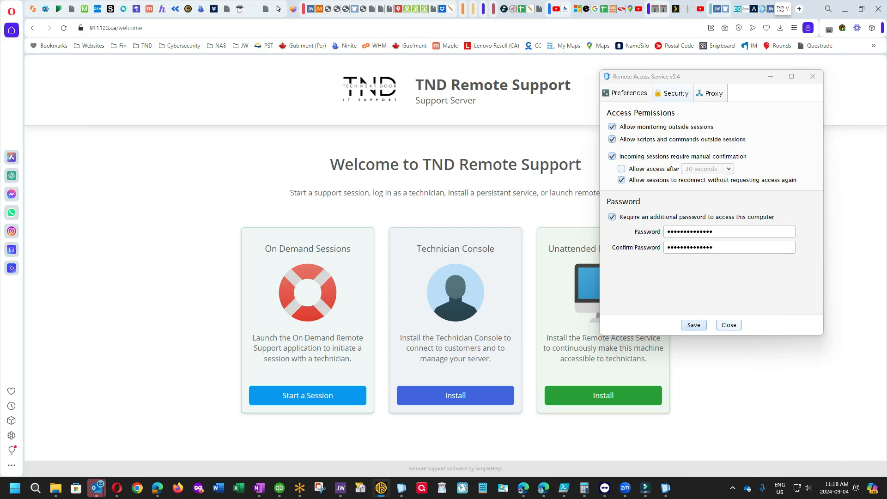
left_click(401, 488)
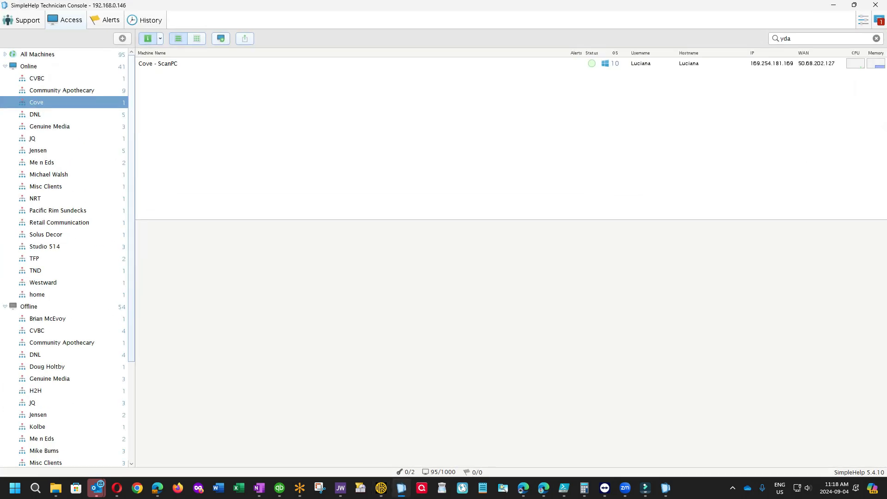
left_click(62, 91)
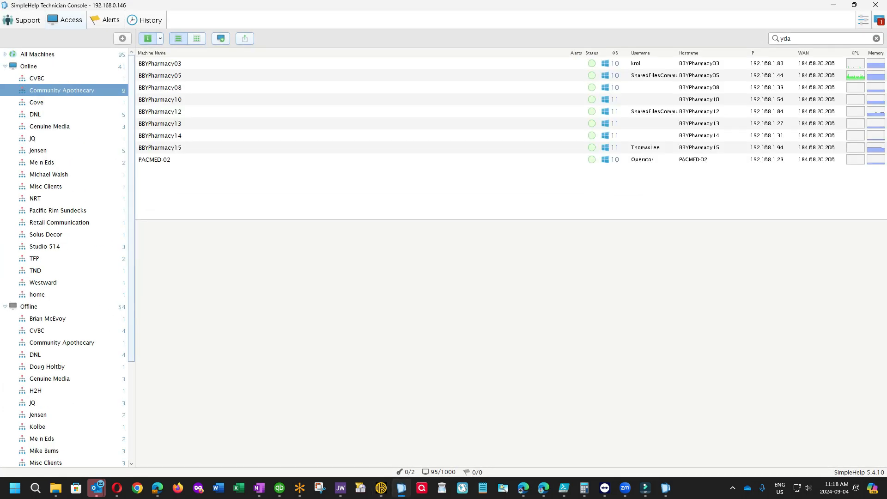
left_click(160, 123)
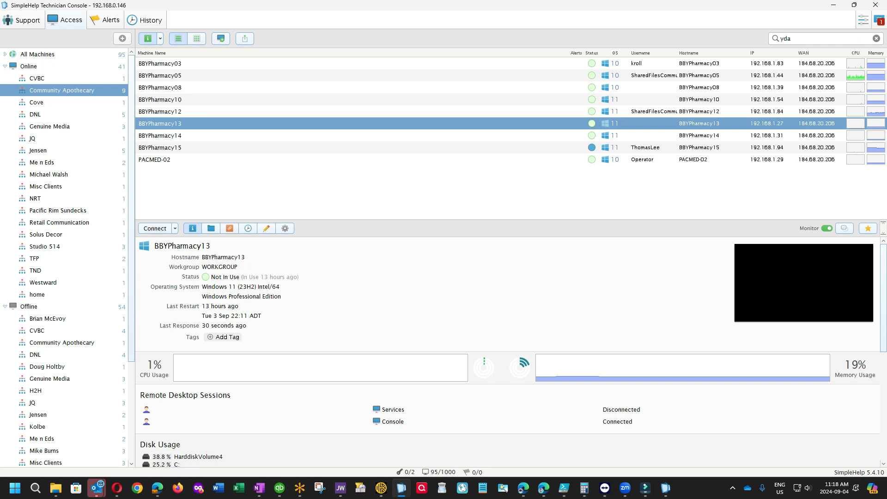
Step: Examine the disk usage, network interfaces and hardware details of BBYPharmacy13
scroll(511, 352, "down", 1)
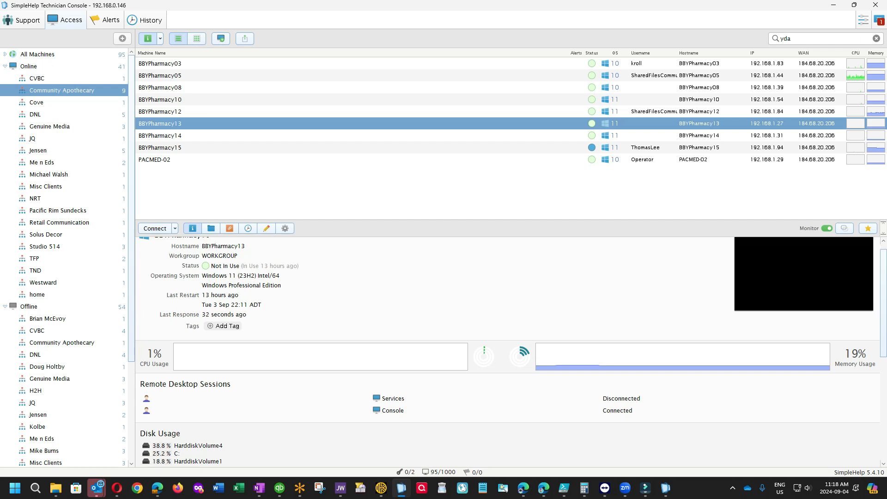
scroll(511, 351, "down", 1)
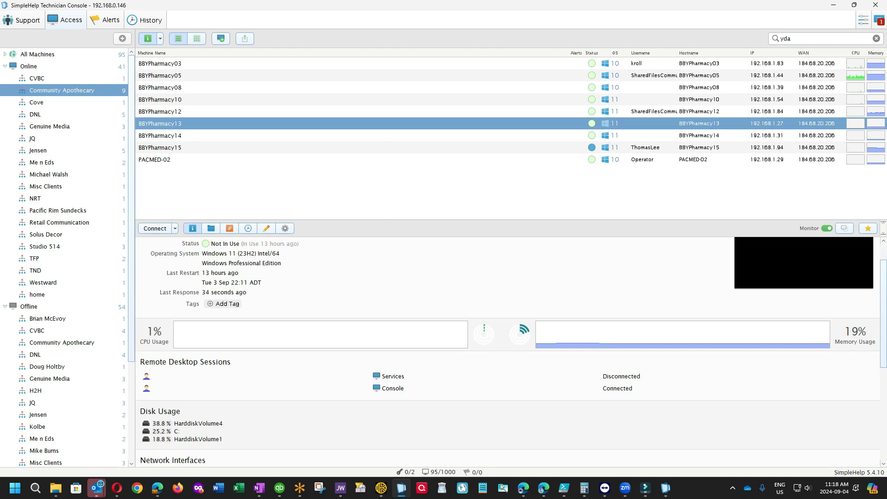
scroll(511, 351, "down", 5)
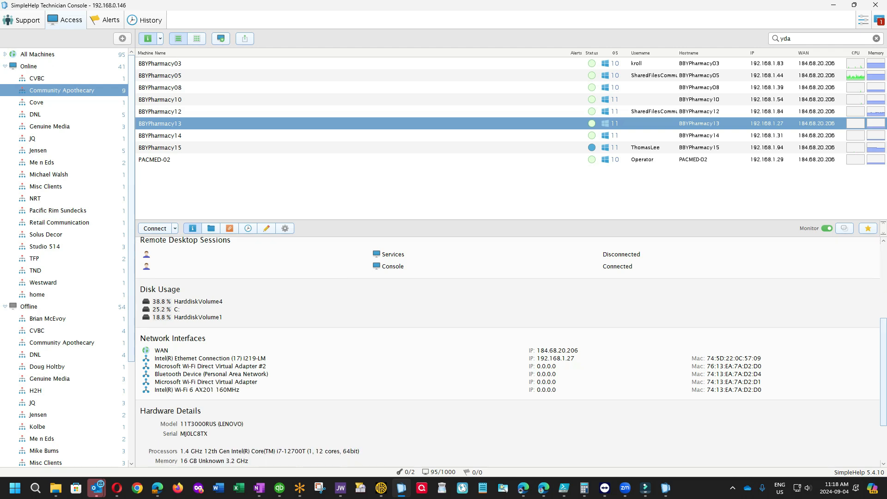
scroll(511, 351, "down", 3)
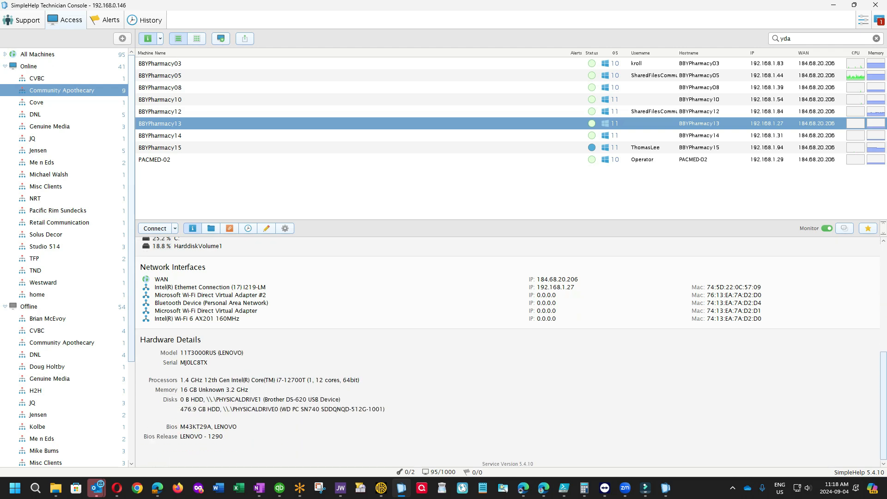
scroll(511, 351, "up", 8)
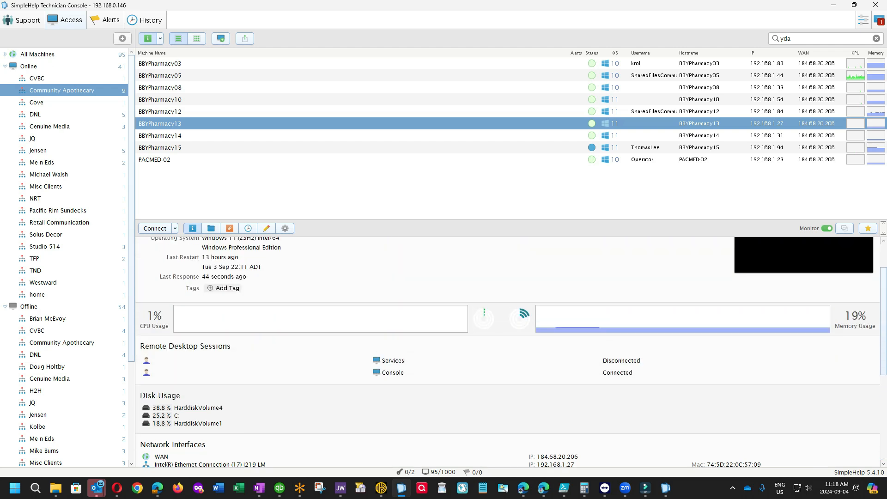
Step: View the C: drive files of BBYPharmacy13, and check the security settings in the Remote Access Service window before moving it out of view
scroll(511, 351, "up", 2)
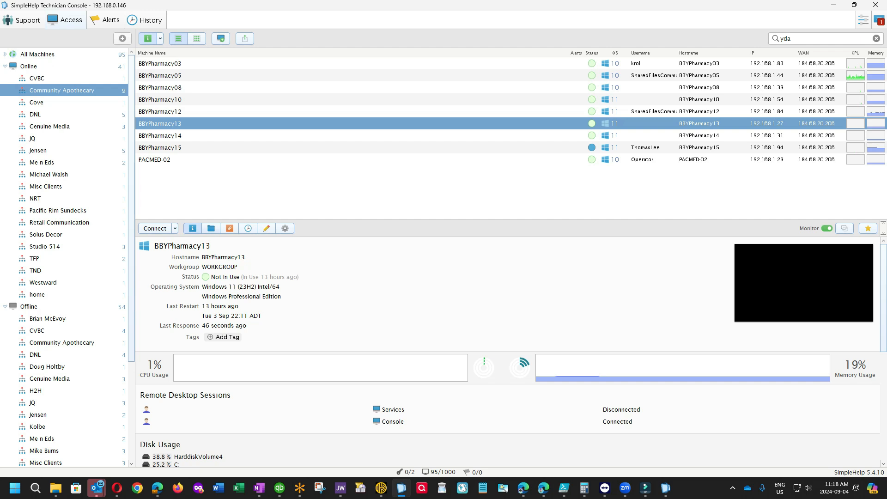
left_click(212, 228)
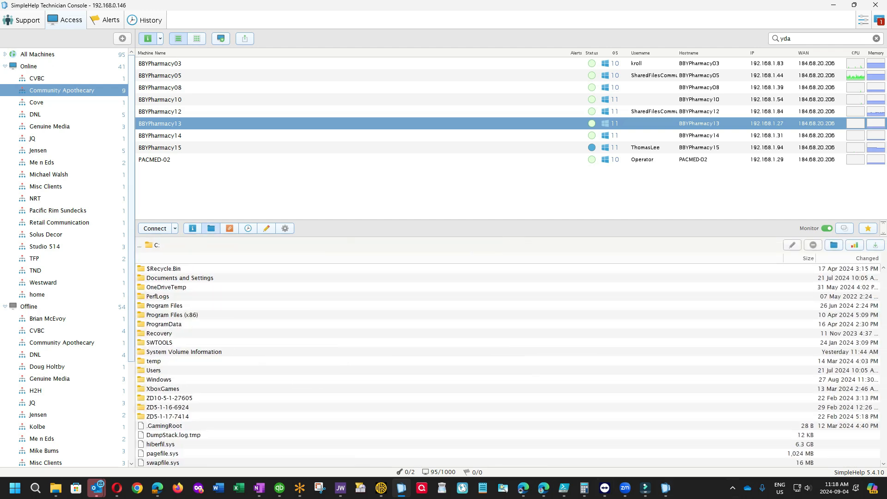
left_click(665, 488)
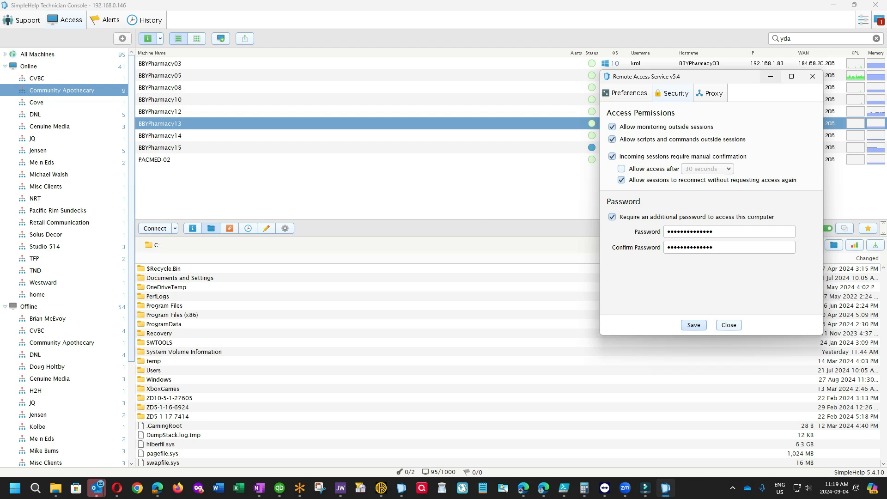
left_click(770, 76)
Step: View the machine in the online Cove group, and select Reception-PC2 in the online DNL group
left_click(37, 103)
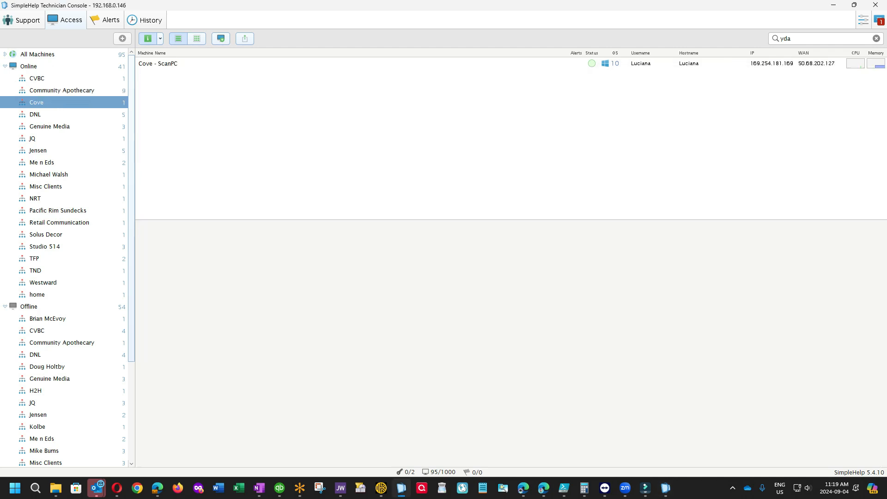
left_click(158, 64)
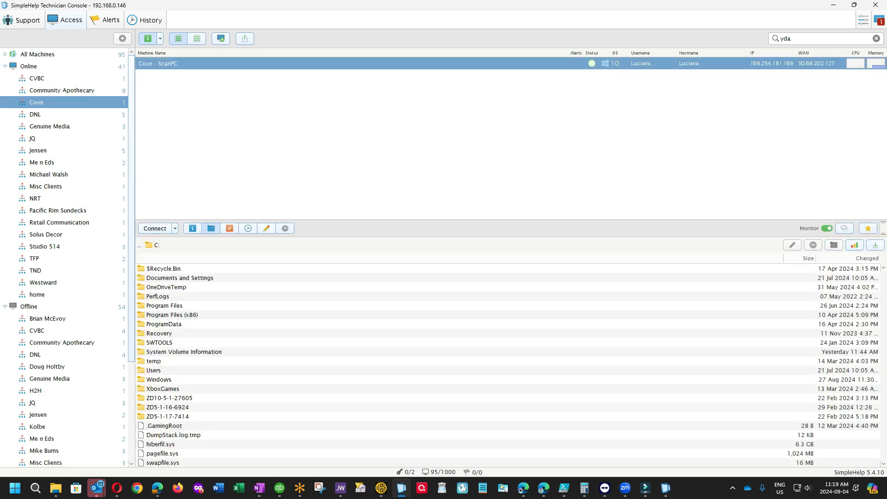
left_click(35, 115)
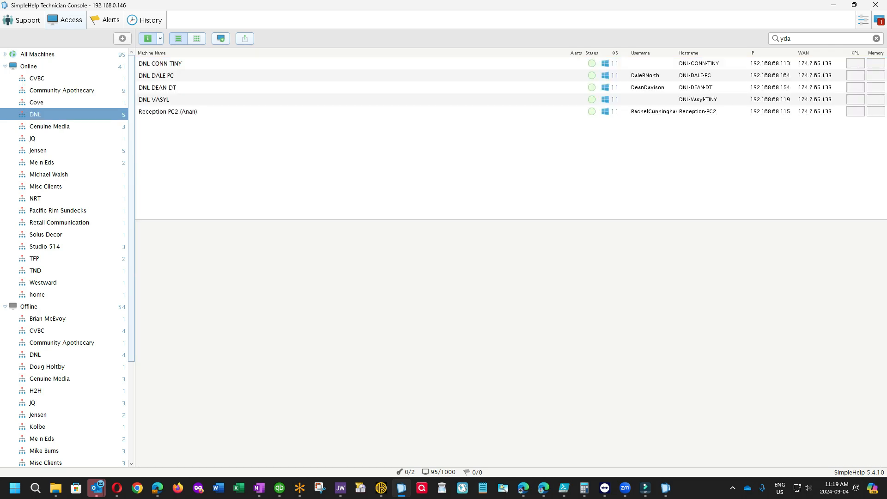
left_click(168, 112)
left_click(154, 99)
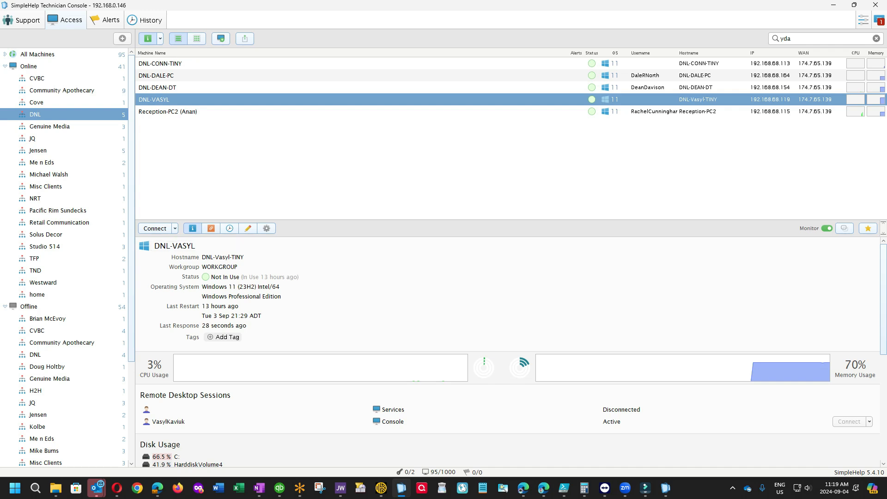
left_click(168, 111)
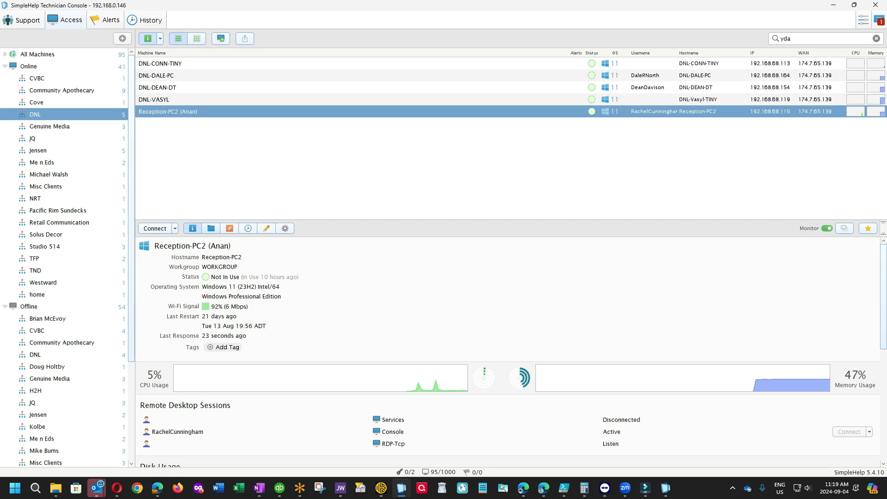
Step: Look through the C: drive files, tunnel connections and session history of Reception-PC2
left_click(211, 228)
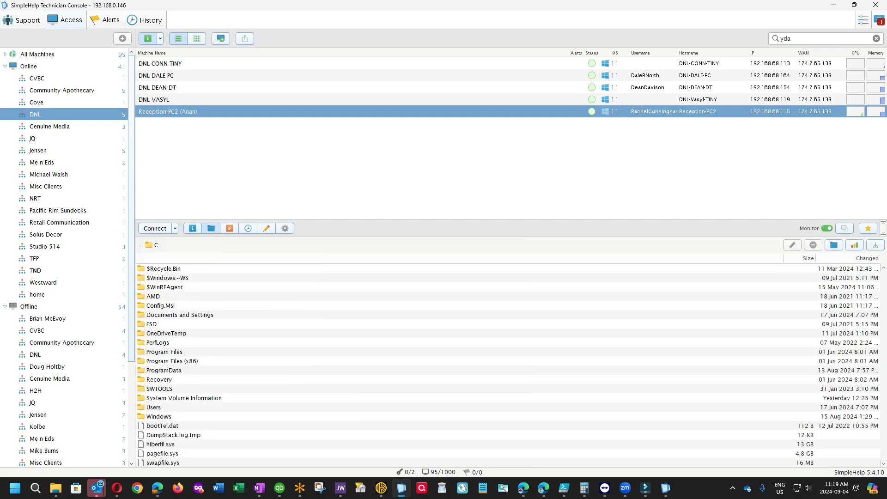
left_click(229, 228)
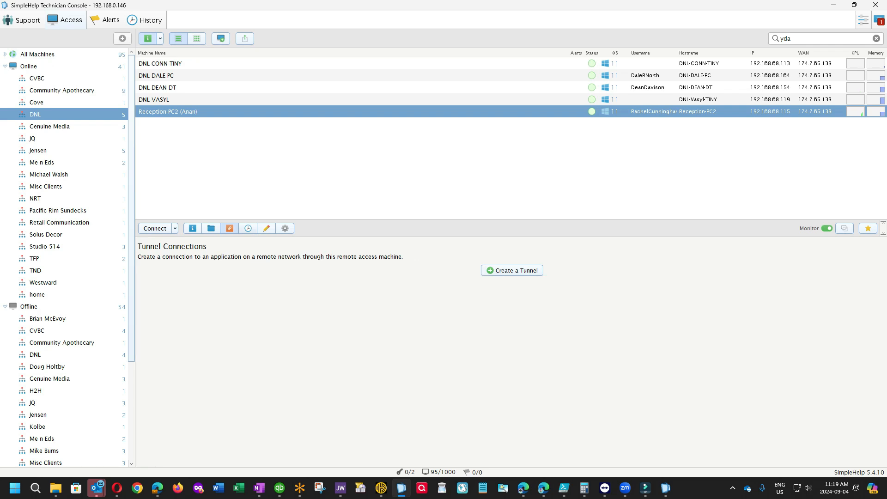
left_click(248, 228)
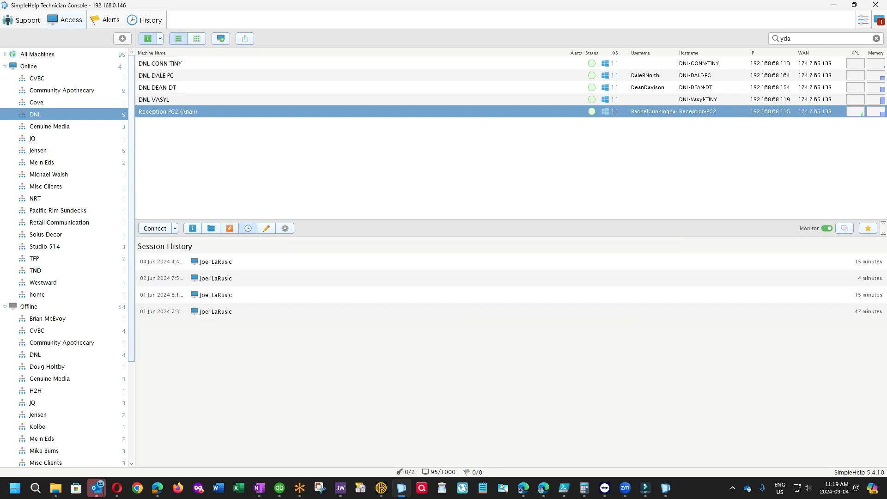
Step: Open the 02 Jun 2024 session of Reception-PC2 from its session history, and return to the machine list
left_click(508, 311)
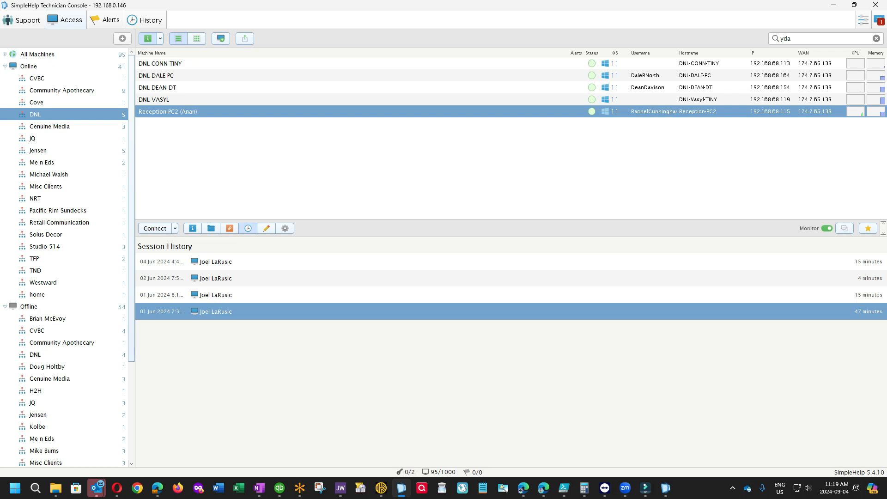
left_click(508, 294)
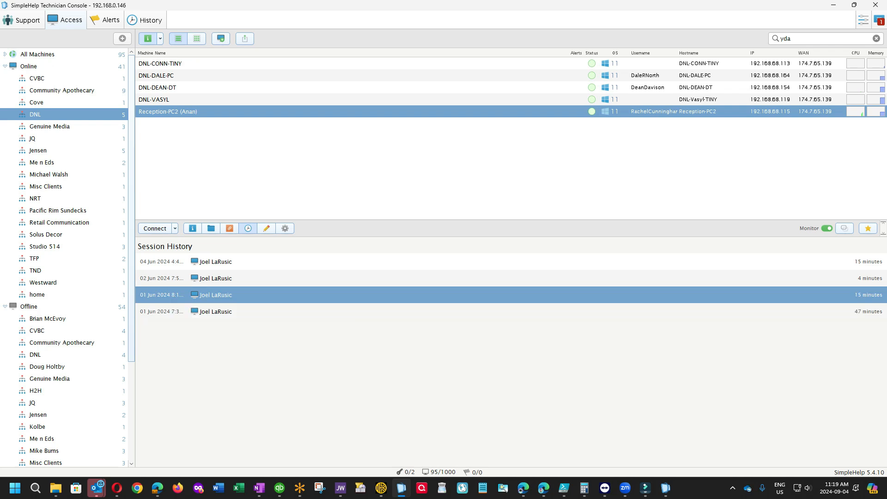
double_click(508, 295)
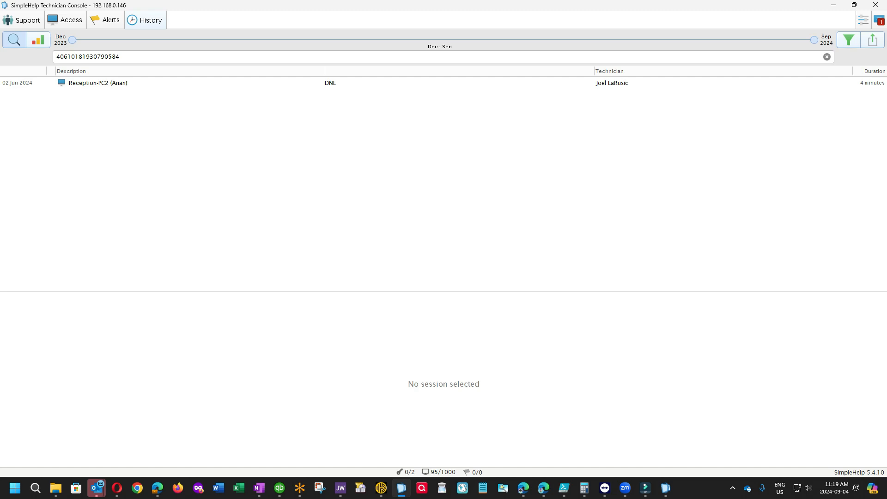
left_click(65, 19)
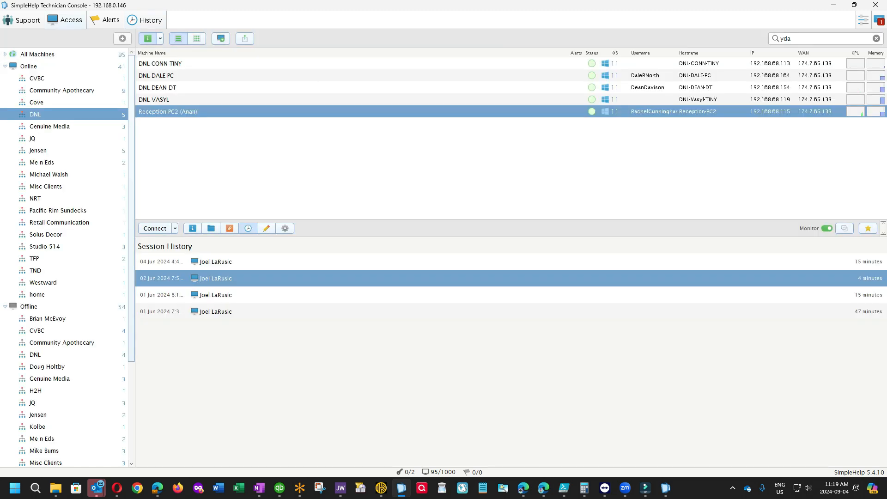
Step: View the notes and advanced options of Reception-PC2, and compare them with the security settings in the Remote Access Service window
left_click(267, 228)
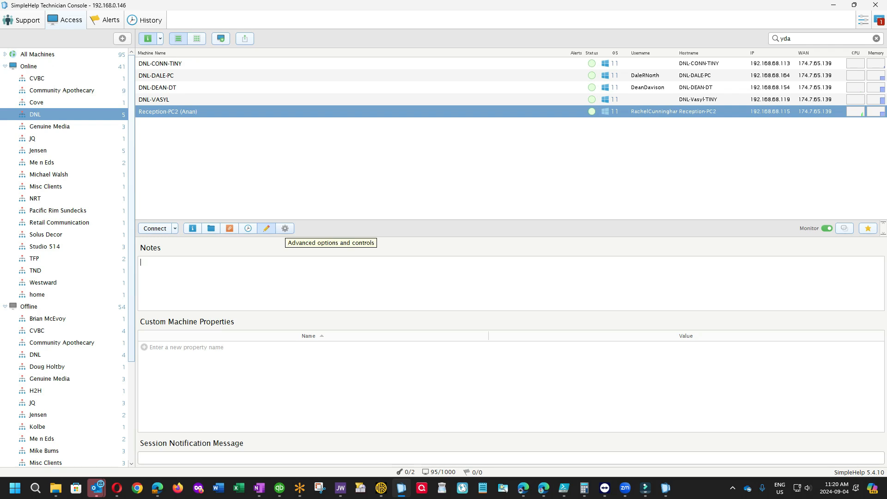
left_click(285, 229)
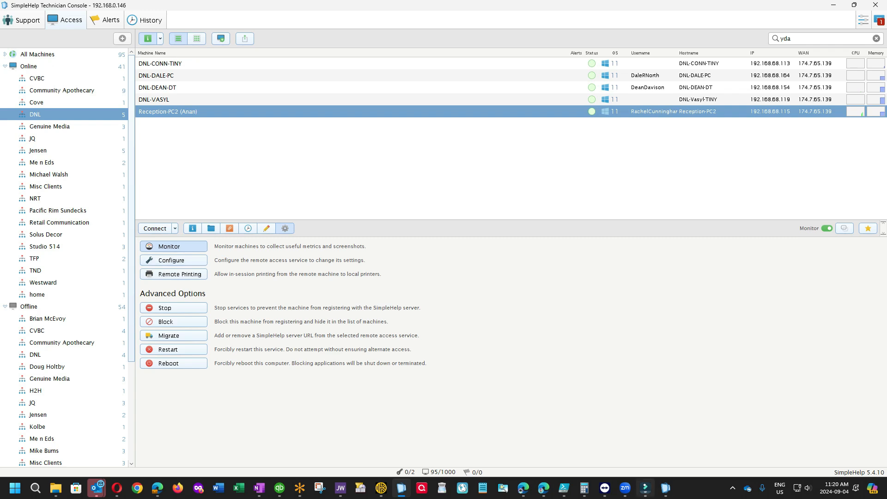
left_click(665, 488)
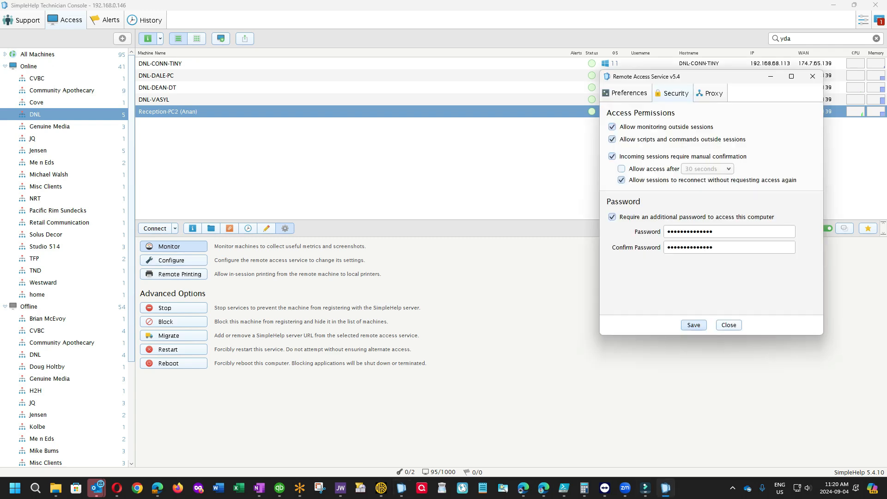
left_click(771, 76)
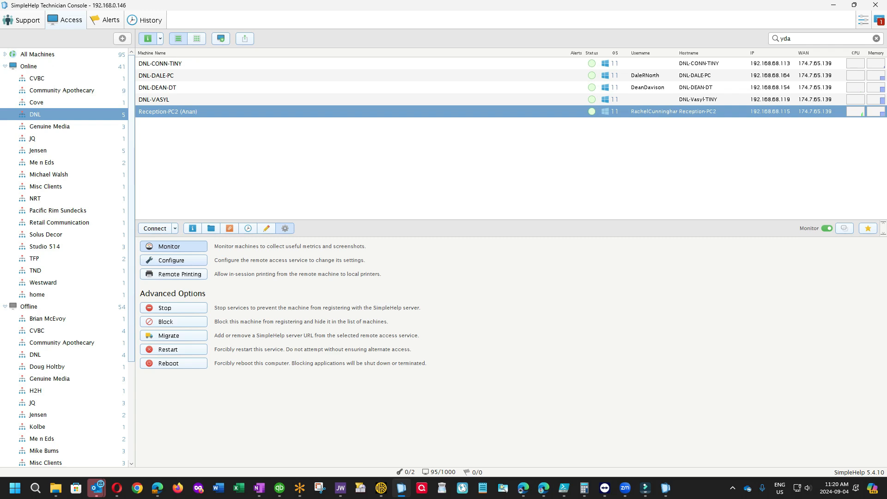
Step: Open the remote service configuration of Reception-PC2, entering the machine password copied from the aaSite Password (DNL) record in Keeper
left_click(174, 260)
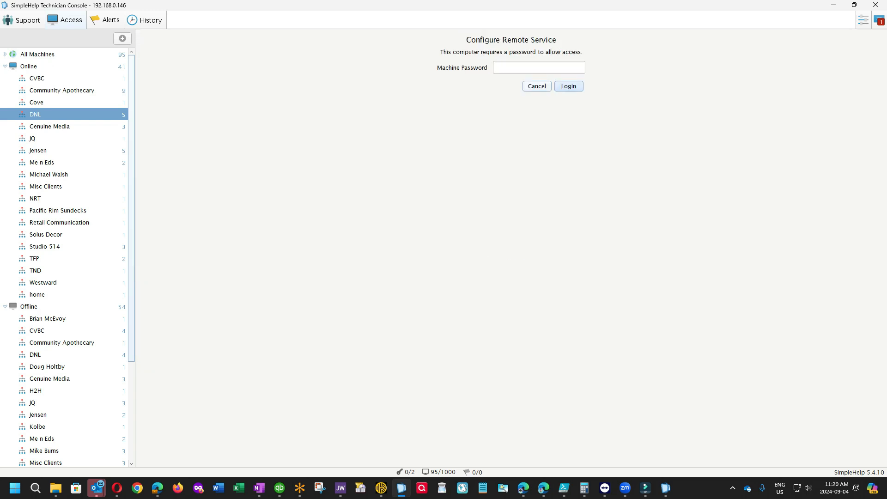
key("alt+Tab")
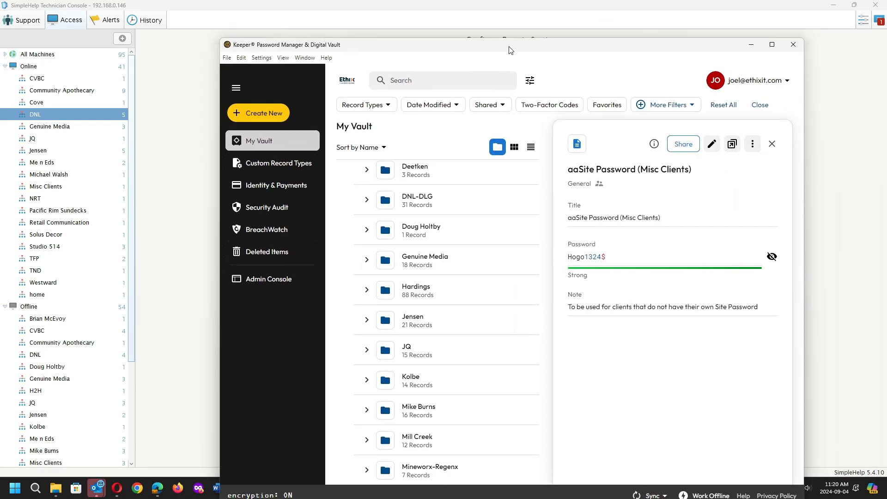
left_click(411, 180)
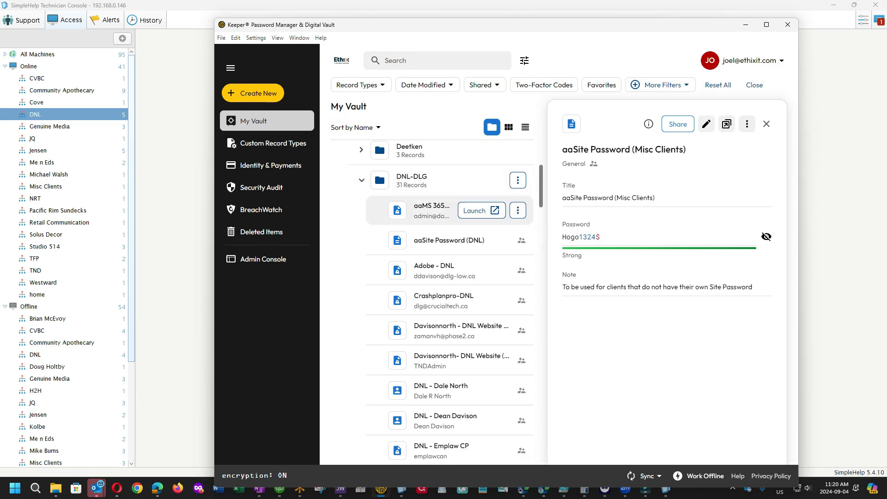
left_click(448, 240)
left_click(748, 237)
left_click(745, 25)
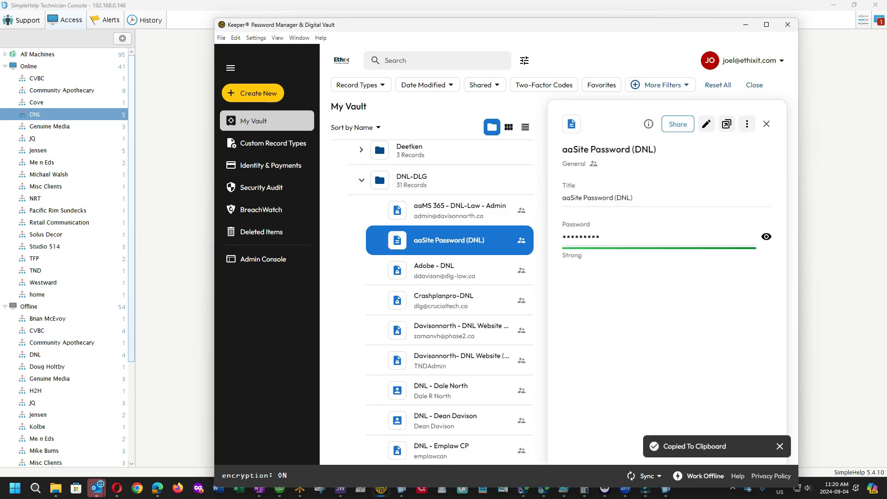
key("ctrl+v")
key("Return")
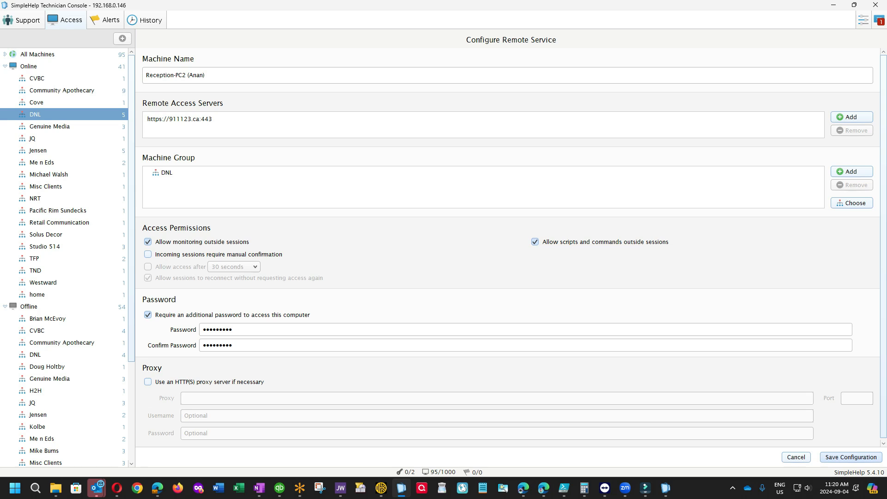
Step: Toggle manual confirmation of incoming sessions on and off, disallow scripts and commands outside sessions, and save the configuration
left_click(148, 254)
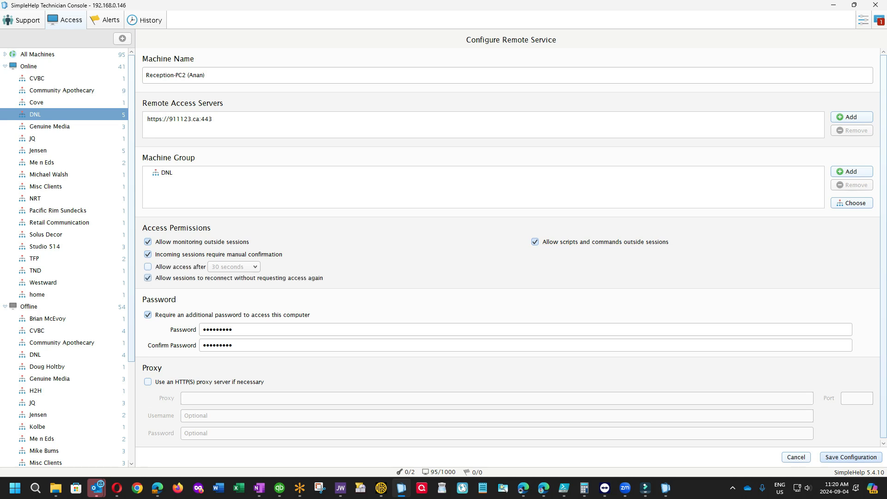
left_click(148, 254)
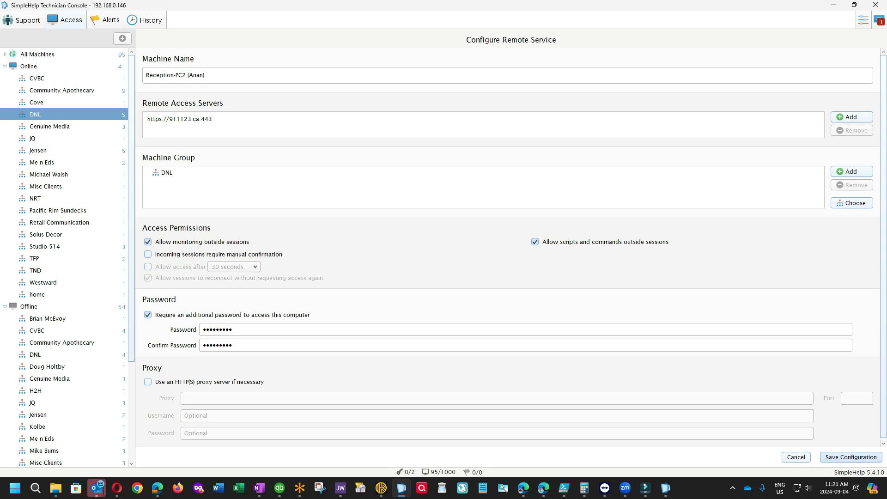
left_click(535, 242)
left_click(851, 457)
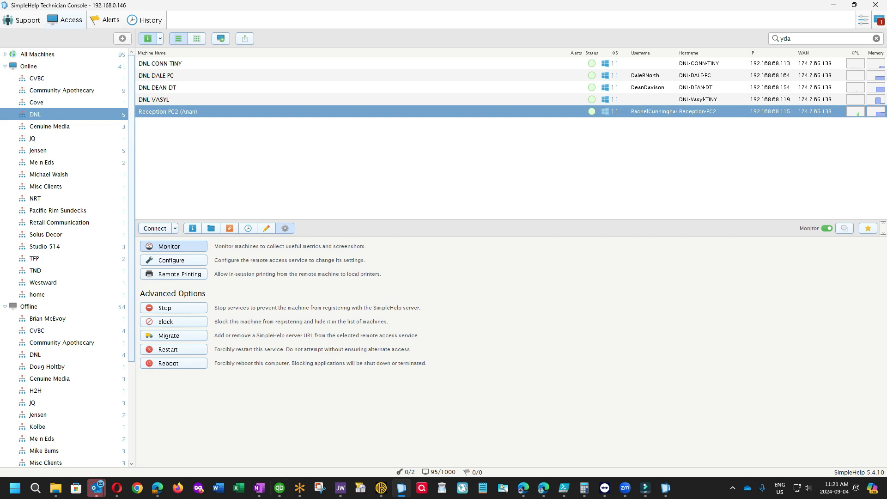
Step: Switch to Opera to view the TND Remote Support welcome page, and return to the SimpleHelp Technician Console
left_click(117, 487)
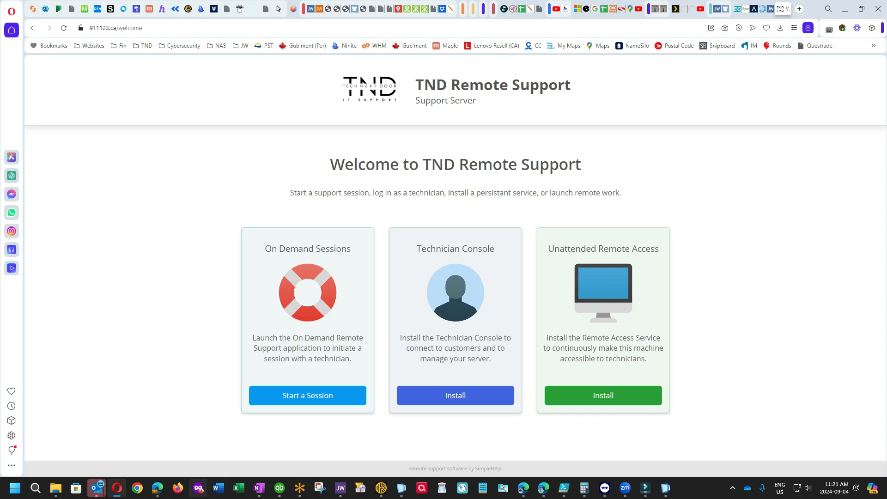
left_click(401, 487)
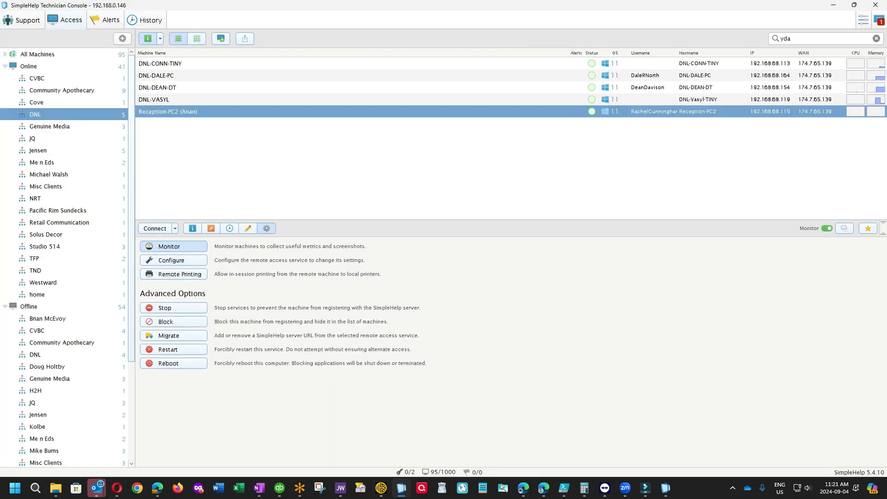
Step: Start a remote session with Cove - ScanPC in the online Cove group, supplying the machine access password
left_click(36, 103)
double_click(158, 64)
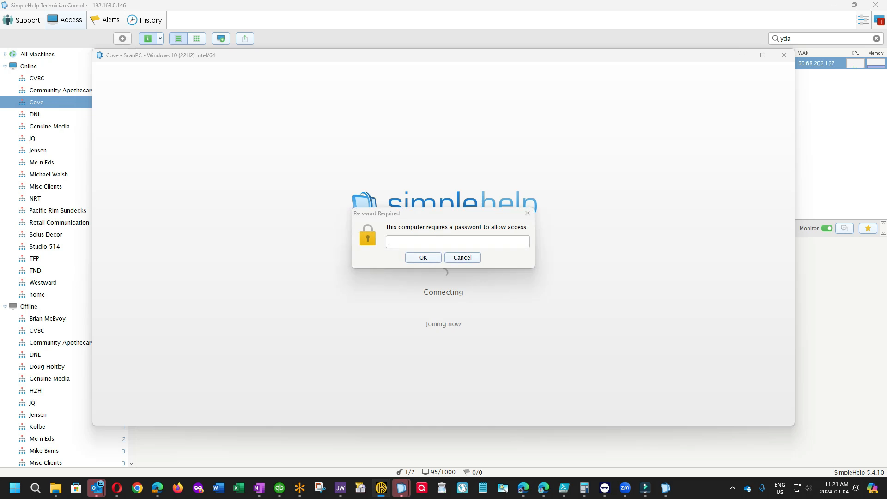
left_click(457, 242)
key("ctrl+v")
key("Return")
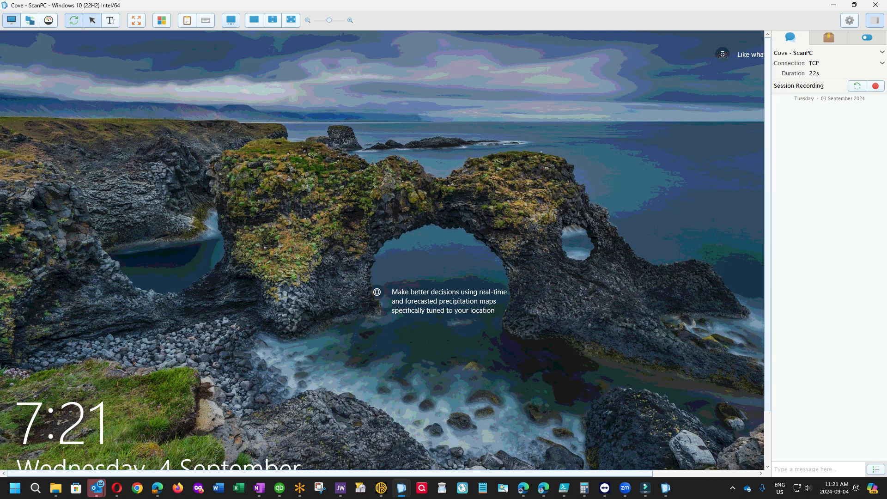
Step: View the remote display overview, dismiss the lock screen of Cove - ScanPC, and try to sign in with the Windows account password
left_click(231, 20)
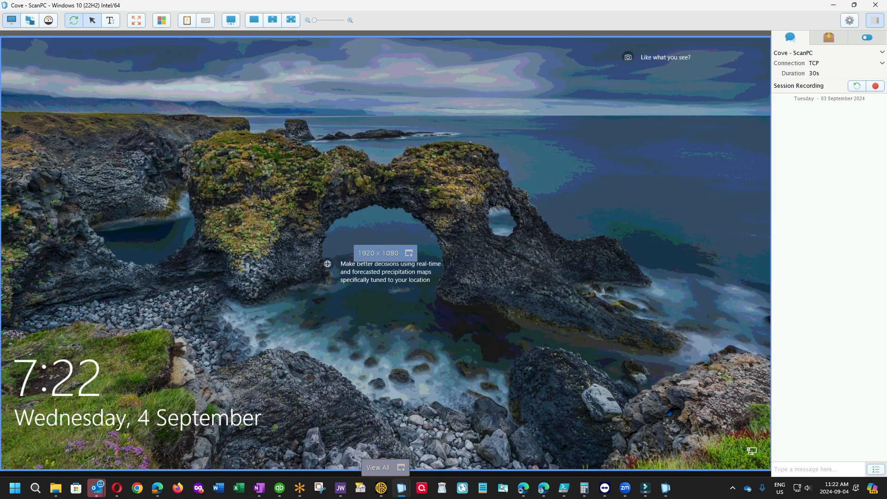
left_click(258, 74)
key("space")
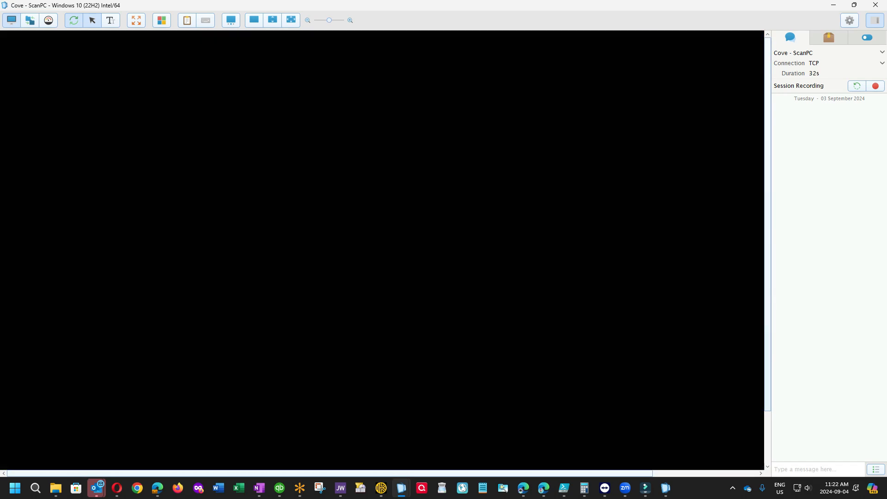
type("*********")
key("Return")
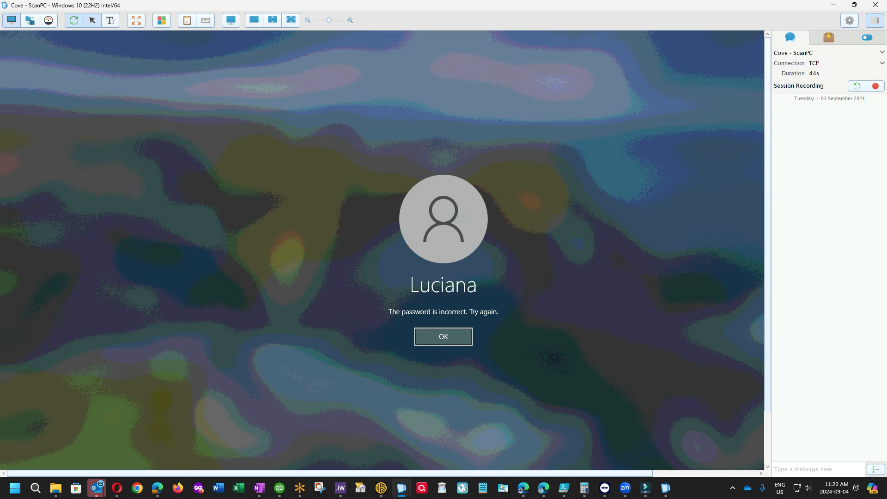
key("Return")
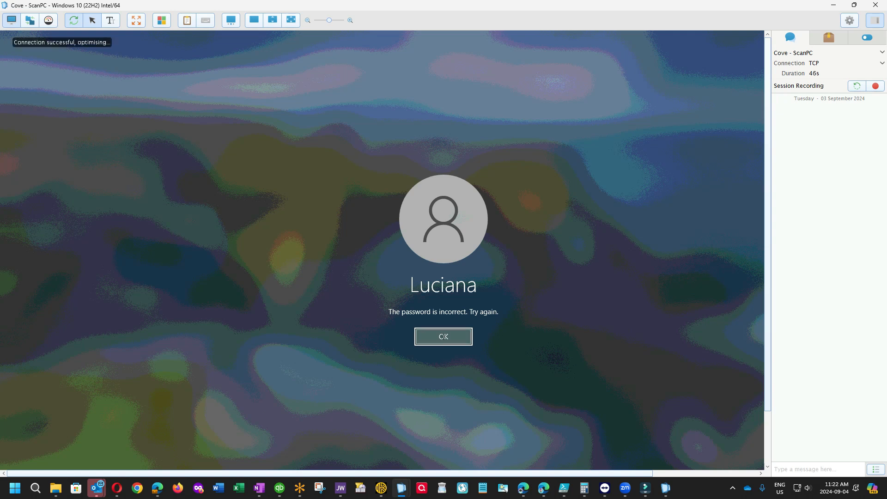
Step: Sign in to Cove - ScanPC with the Windows account password and minimise the Lenovo Vantage window on its desktop
type("********")
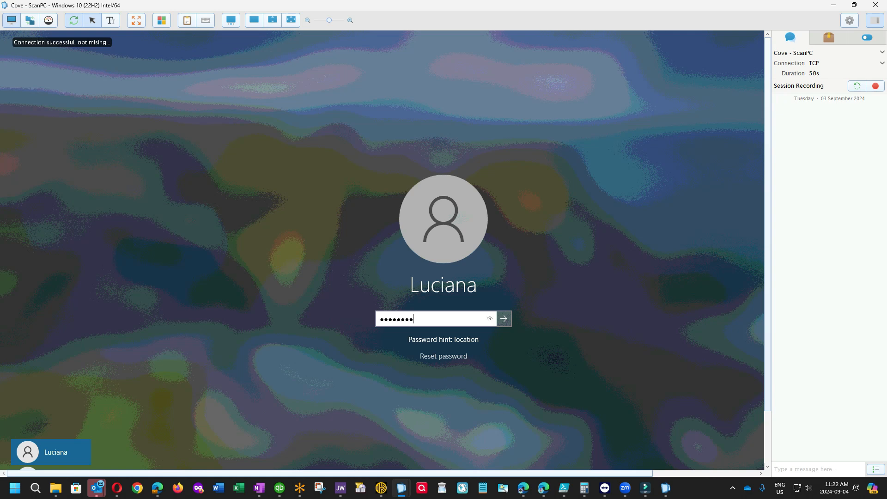
key("Return")
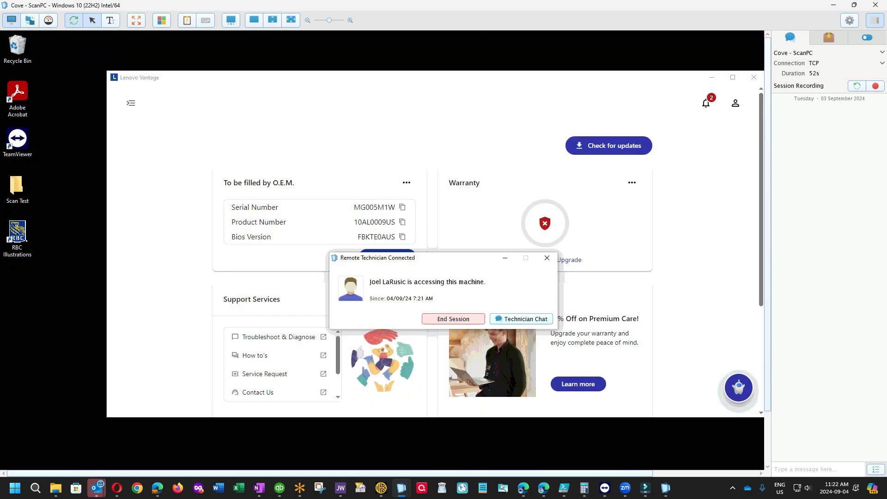
left_click(711, 78)
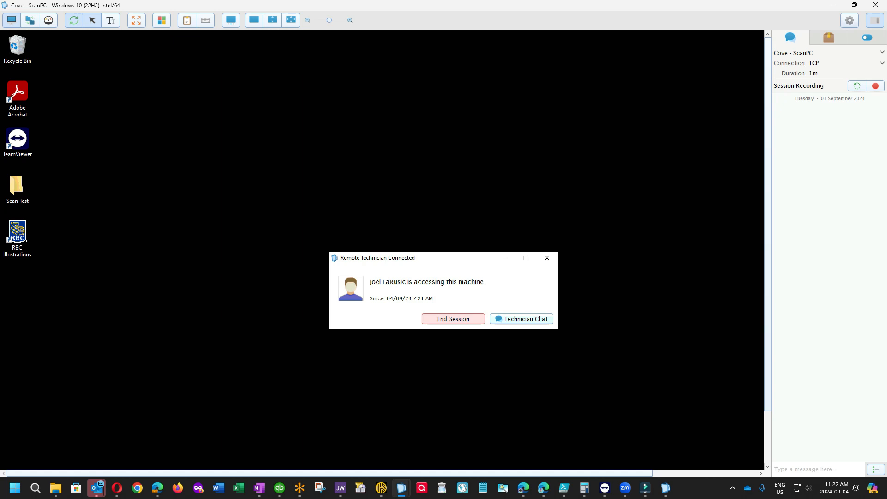
Step: View the additional session actions and the Create a Machine Shortcut dialog, closing them without creating a shortcut
left_click(849, 20)
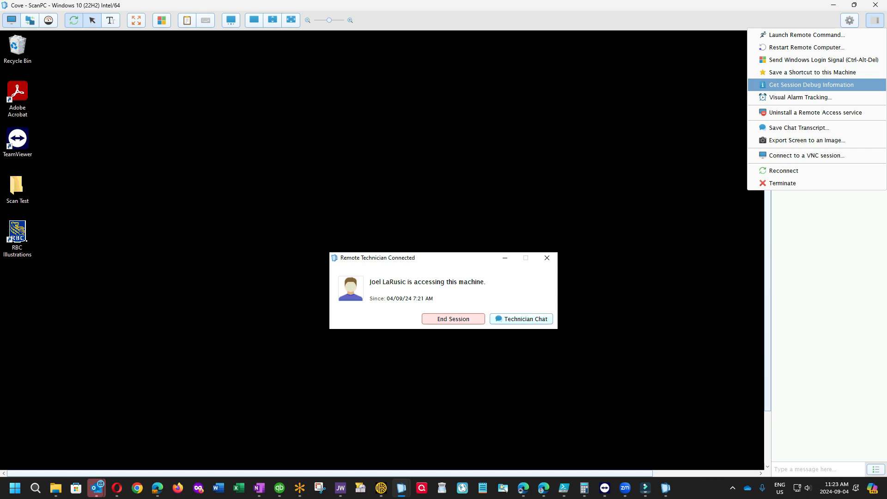
left_click(811, 72)
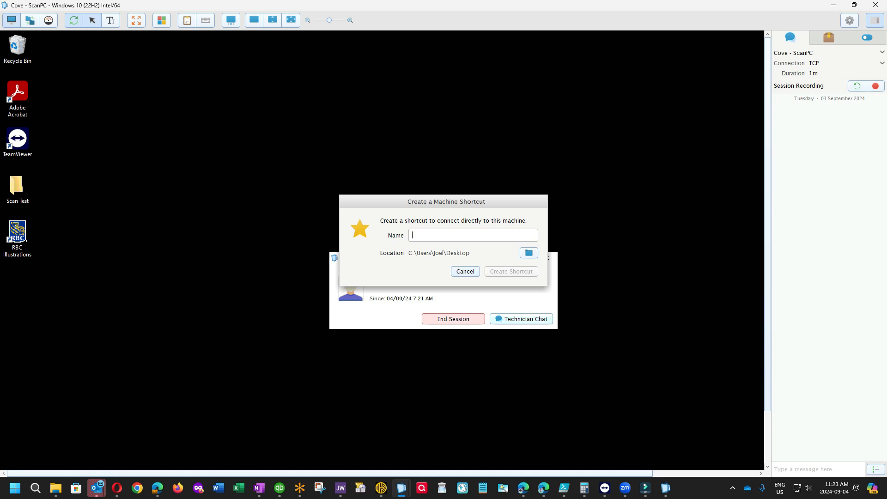
key("Escape")
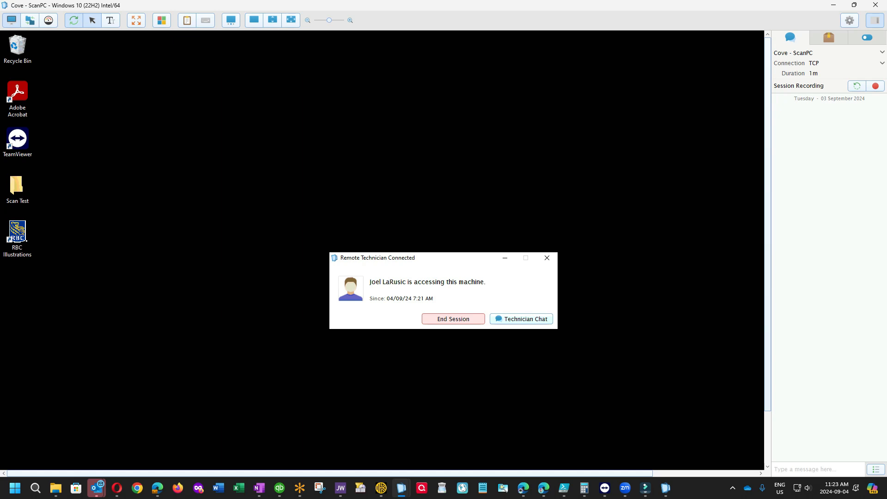
left_click(848, 20)
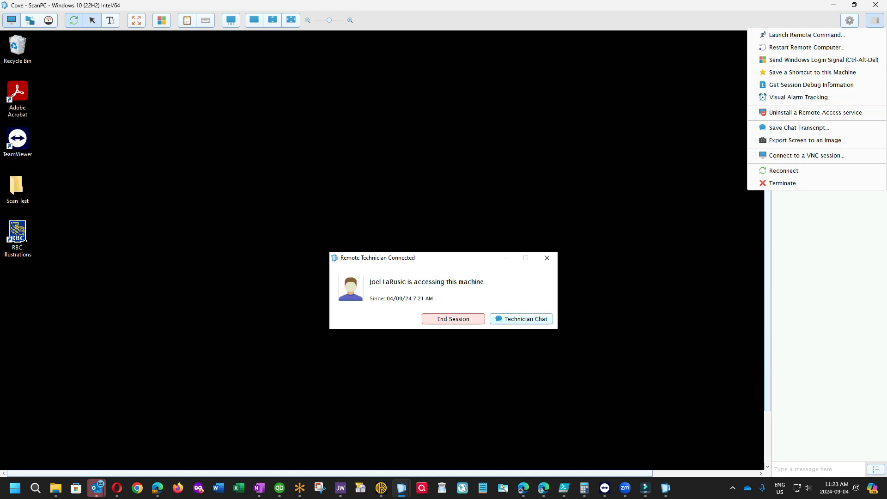
left_click(637, 148)
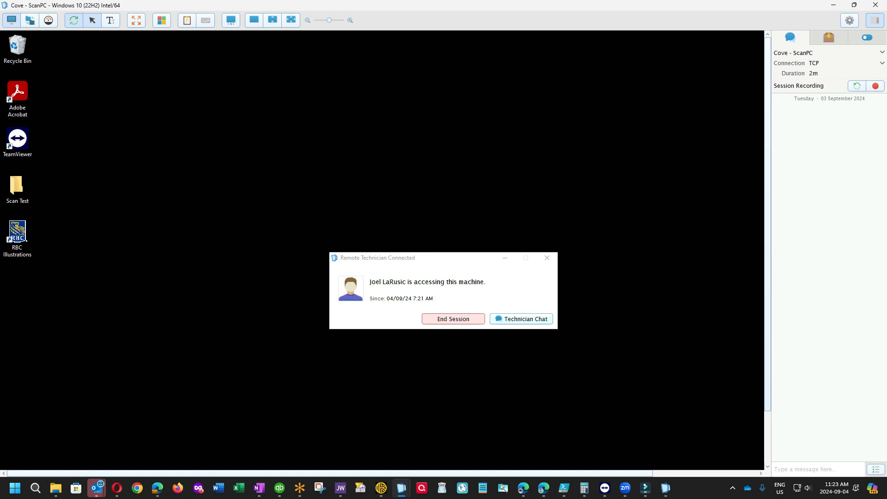
Step: Minimise the remote session, view the Remote Access Service security settings, and return to the Cove - ScanPC session
left_click_drag(56, 238, 703, 52)
left_click(833, 5)
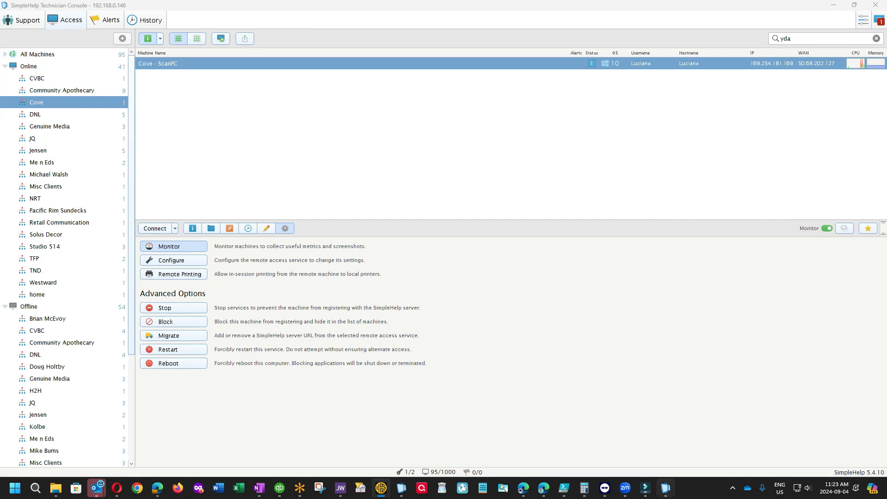
left_click(665, 488)
left_click(665, 487)
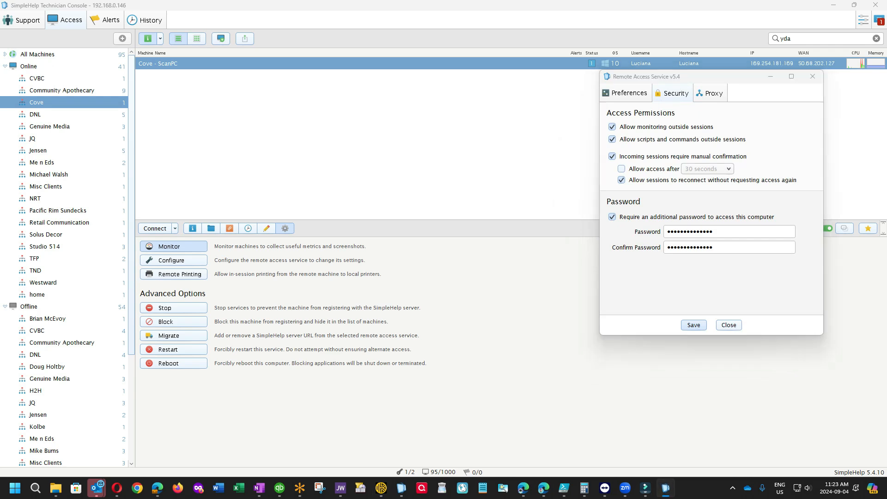
mouse_move(401, 488)
left_click(451, 443)
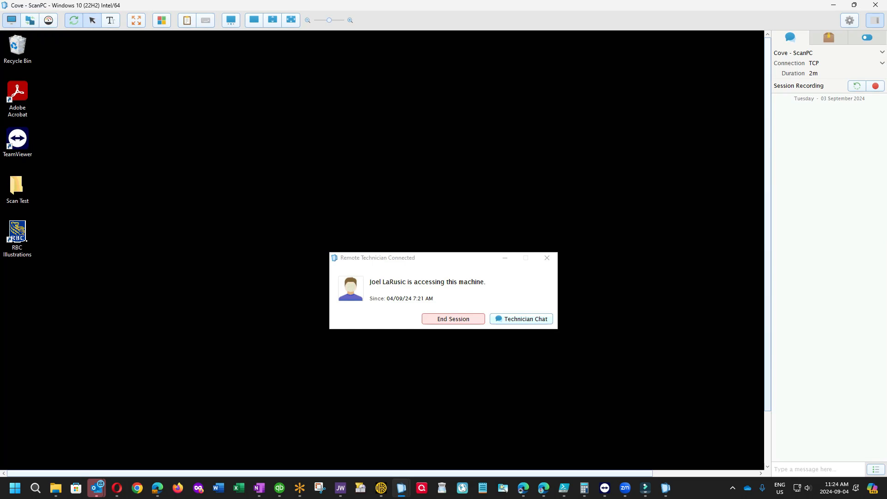
Step: View the session's local and remote file transfer screen, and look through the Stats, Apps, Info and Customer diagnostics pages
left_click(29, 20)
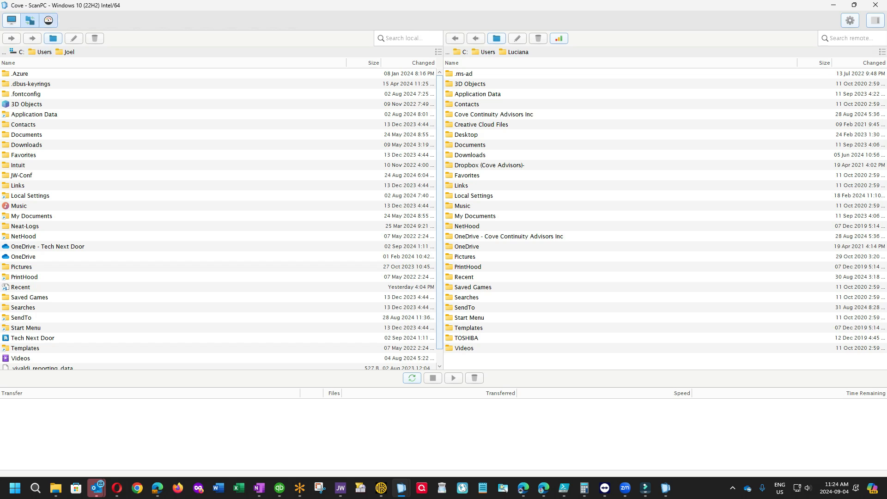
left_click(48, 20)
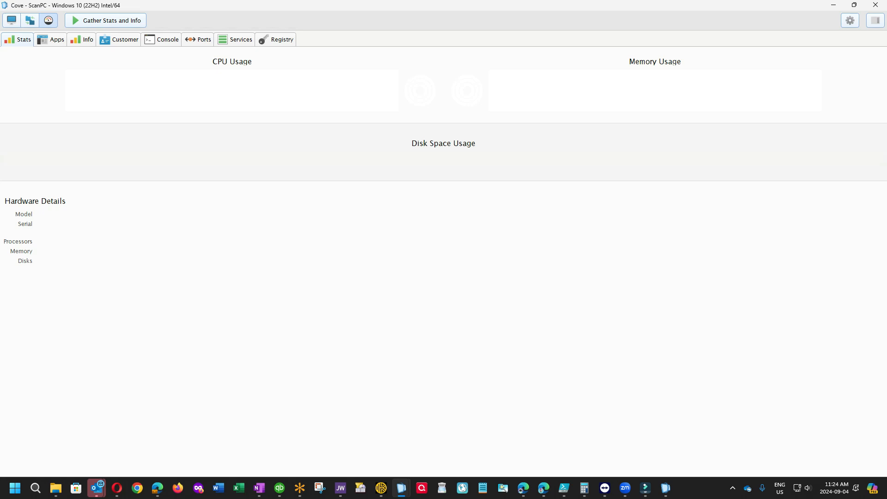
left_click(51, 39)
left_click(82, 39)
left_click(119, 39)
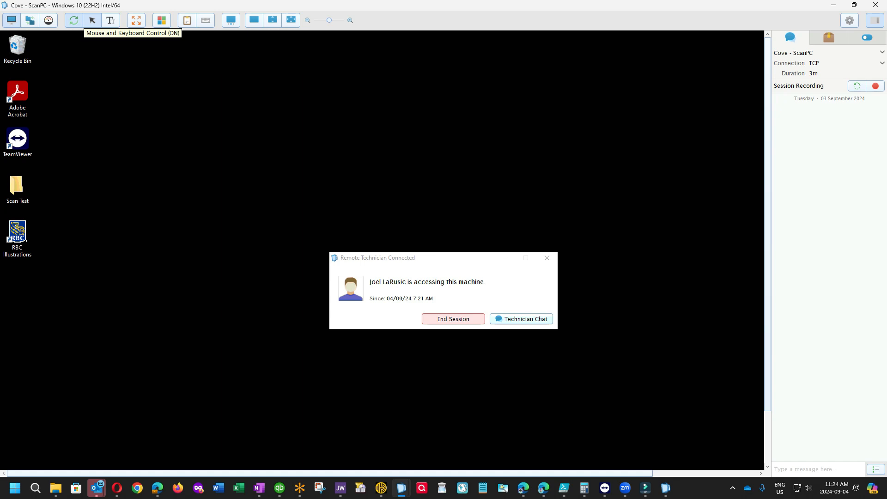
Step: Toggle mouse and keyboard control off and on, and move the Remote Technician Connected window higher on the remote desktop
left_click(92, 20)
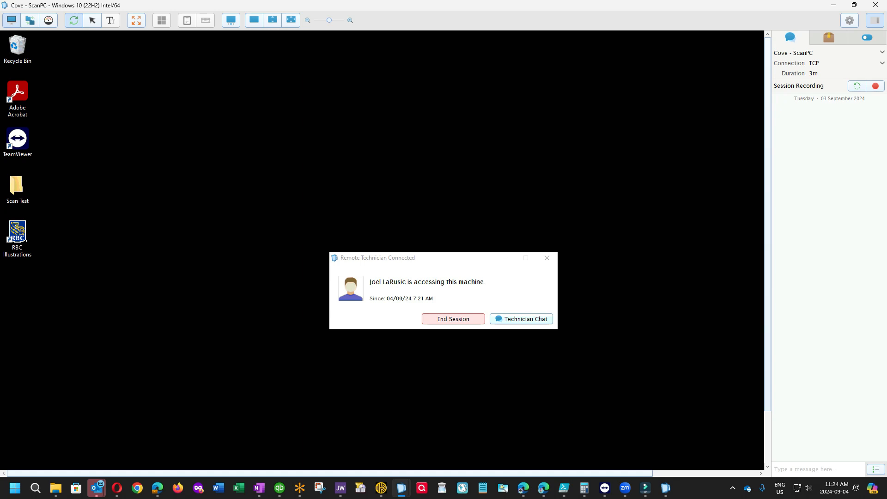
left_click(92, 20)
left_click_drag(379, 257, 399, 124)
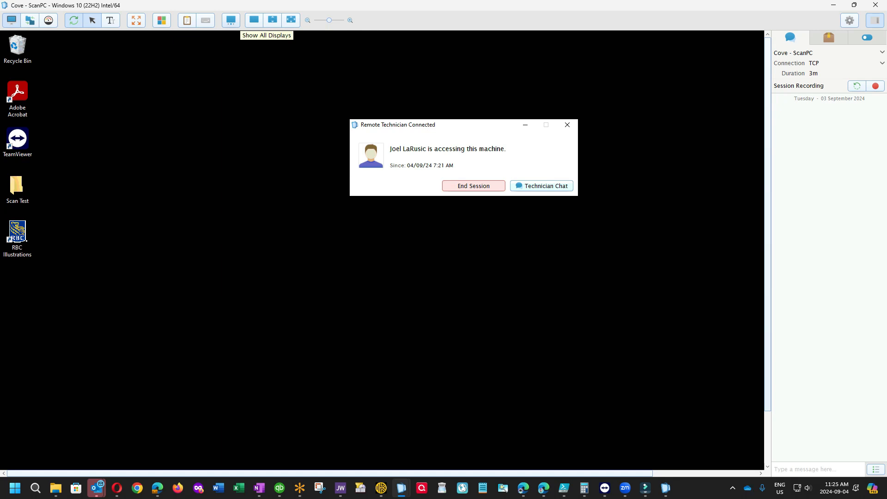
Step: Select the 1920 x 1080 display from the remote display overview and scale it to fit the session window
left_click(230, 20)
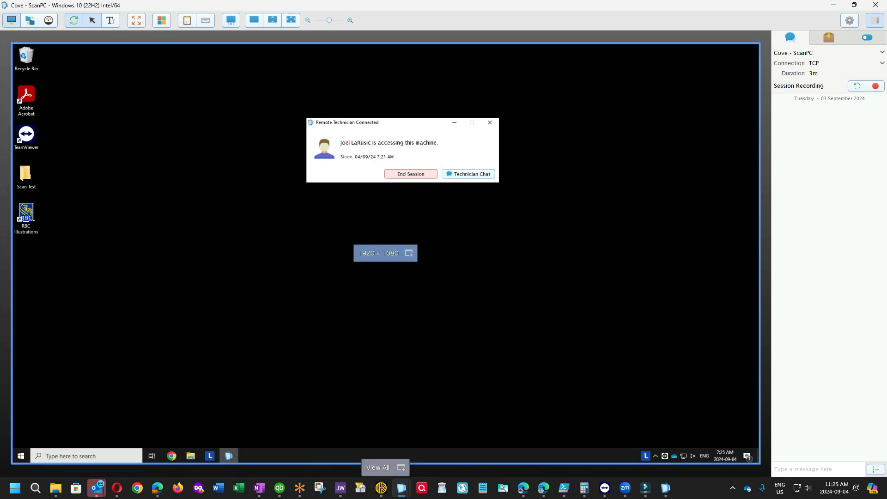
left_click(386, 253)
left_click(291, 20)
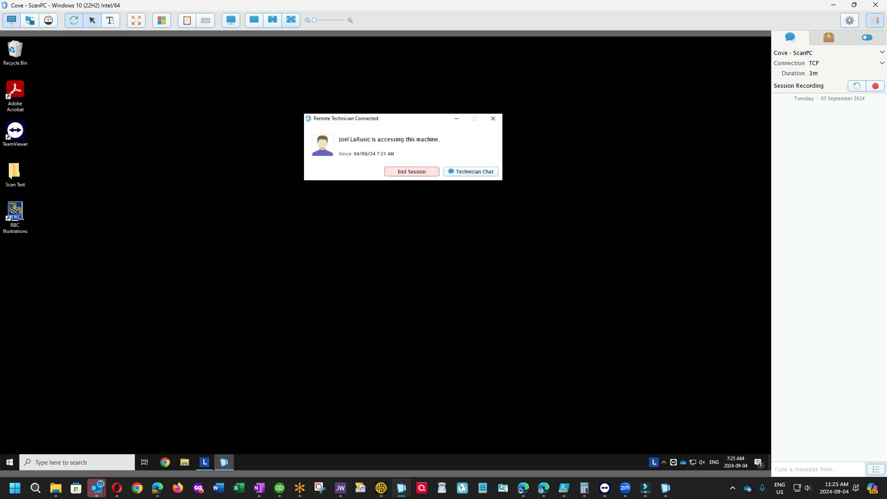